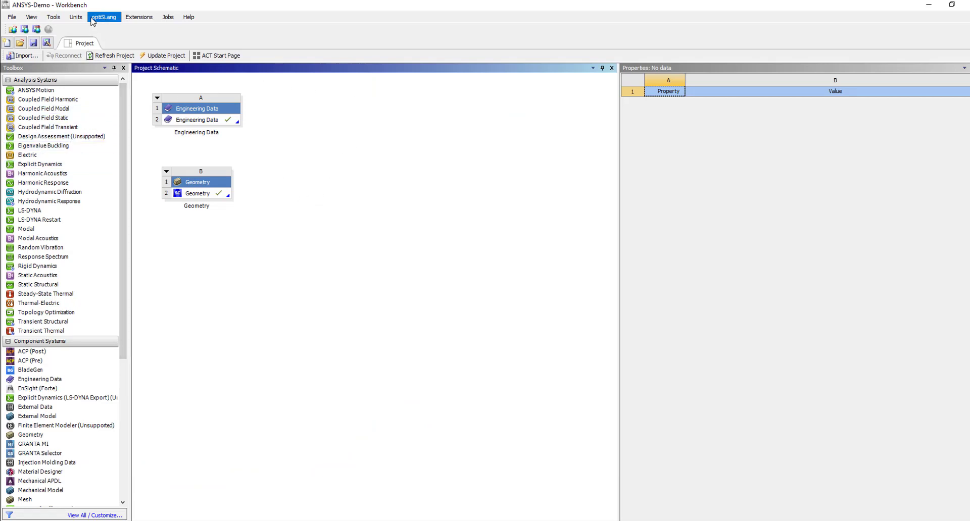
Confirm the ANSYSMotion extension is loaded in Manage Extensions.
{"action": "left_click", "coordinate": [144, 19]}
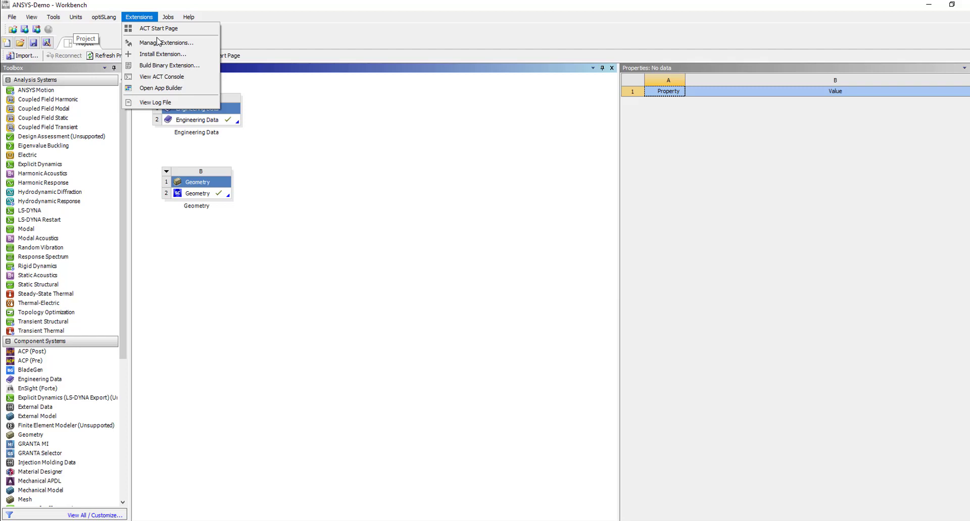
{"action": "left_click", "coordinate": [164, 41]}
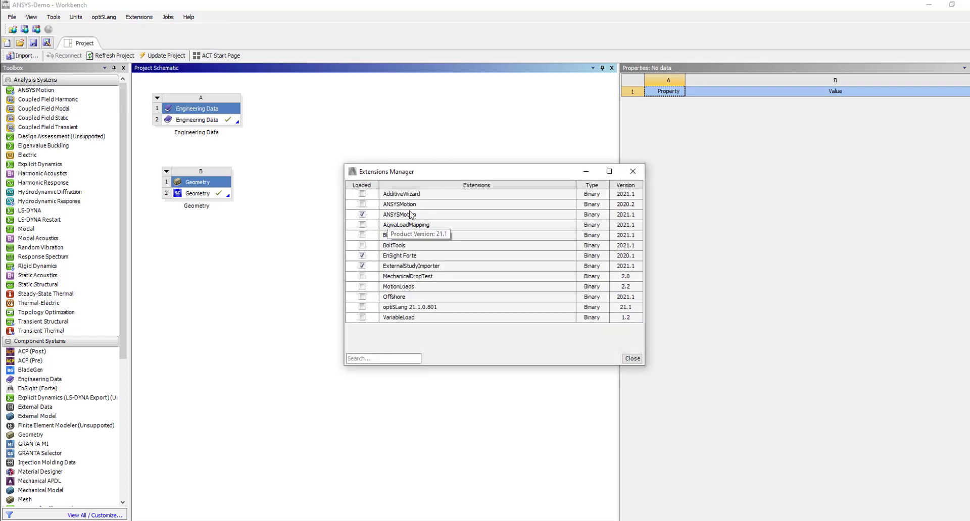
{"action": "left_click", "coordinate": [632, 173]}
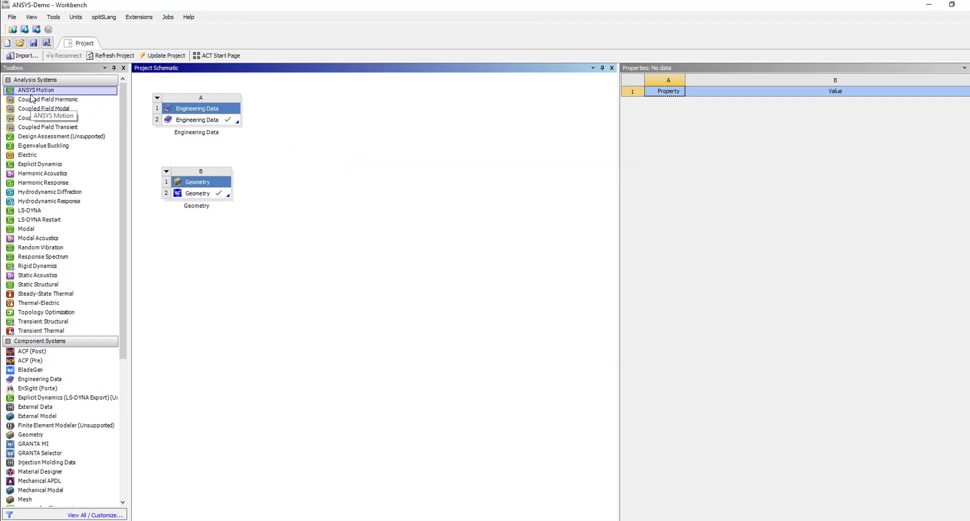
Add an ANSYS Motion system and link the existing Engineering Data and Geometry to it.
{"action": "left_click_drag", "start_coordinate": [31, 98], "coordinate": [222, 192]}
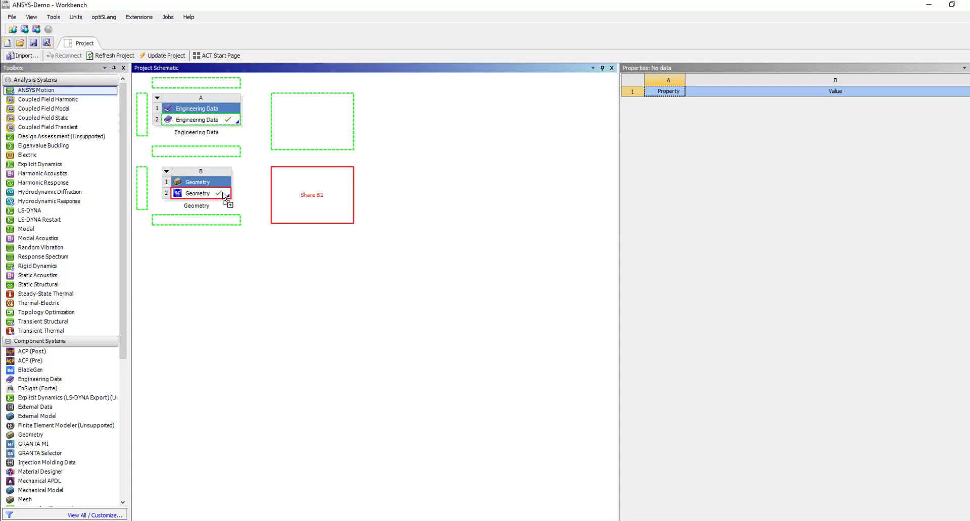
{"action": "left_click", "coordinate": [216, 121]}
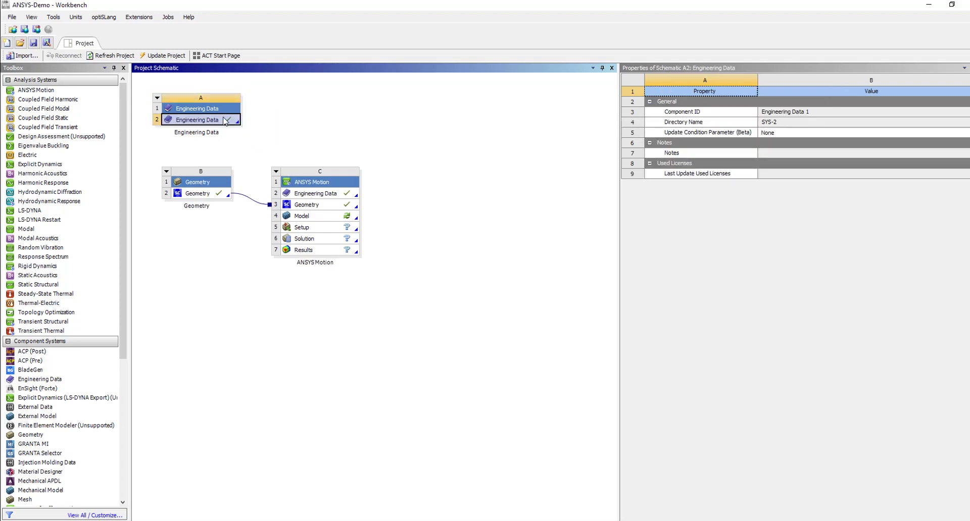
{"action": "left_click_drag", "start_coordinate": [226, 121], "coordinate": [294, 194]}
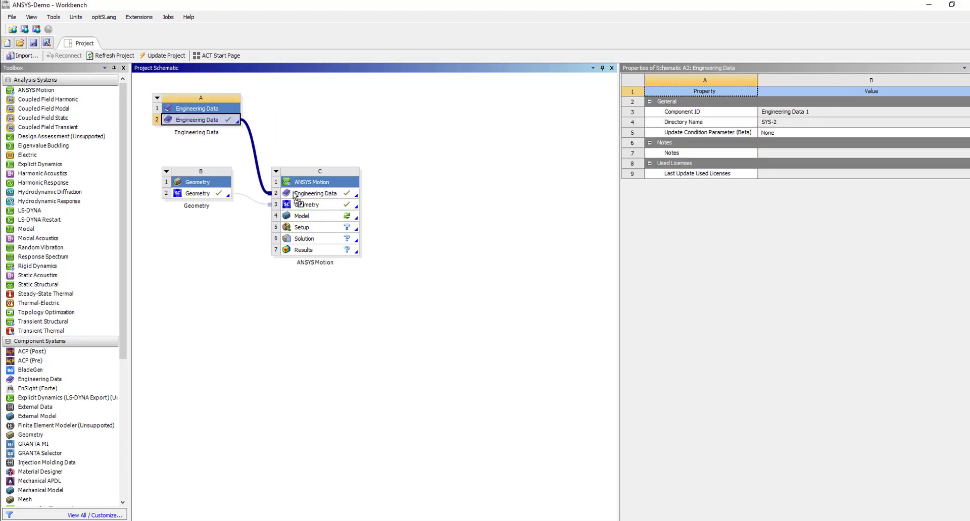
{"action": "left_click", "coordinate": [333, 218]}
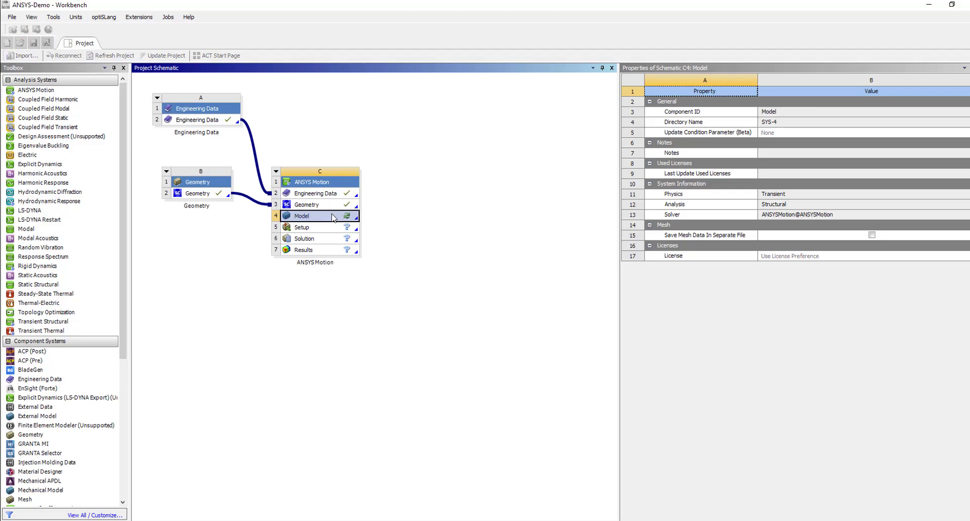
Launch Mechanical on the Motion model, orbit the Baja car, and expand Geometry to list its bodies.
{"action": "double_click", "coordinate": [332, 217]}
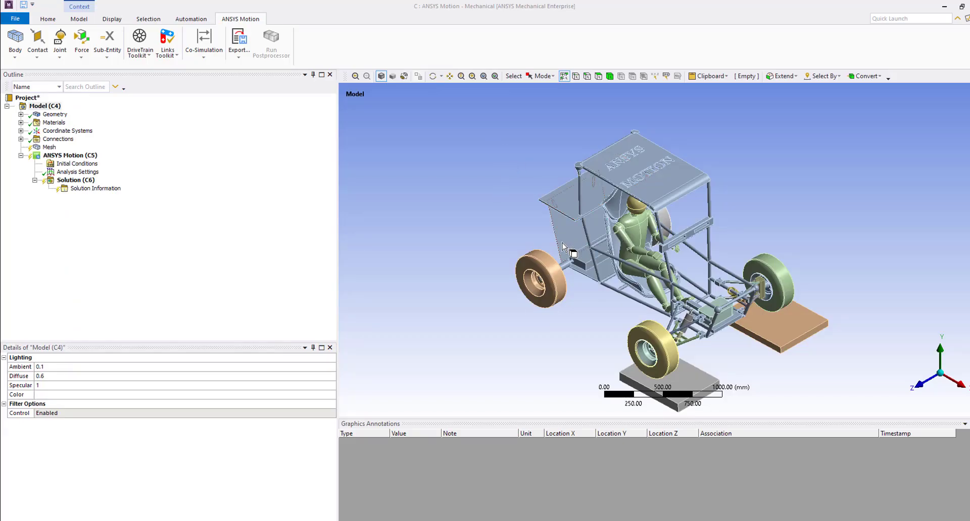
{"action": "middle_click_drag", "start_coordinate": [561, 242], "coordinate": [537, 215]}
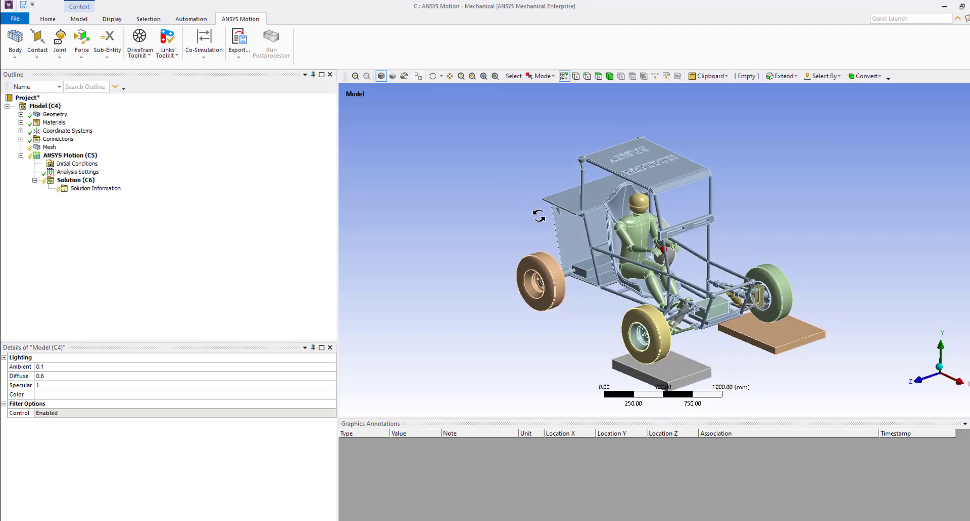
{"action": "left_click", "coordinate": [21, 115]}
{"action": "middle_click_drag", "start_coordinate": [610, 225], "coordinate": [494, 217]}
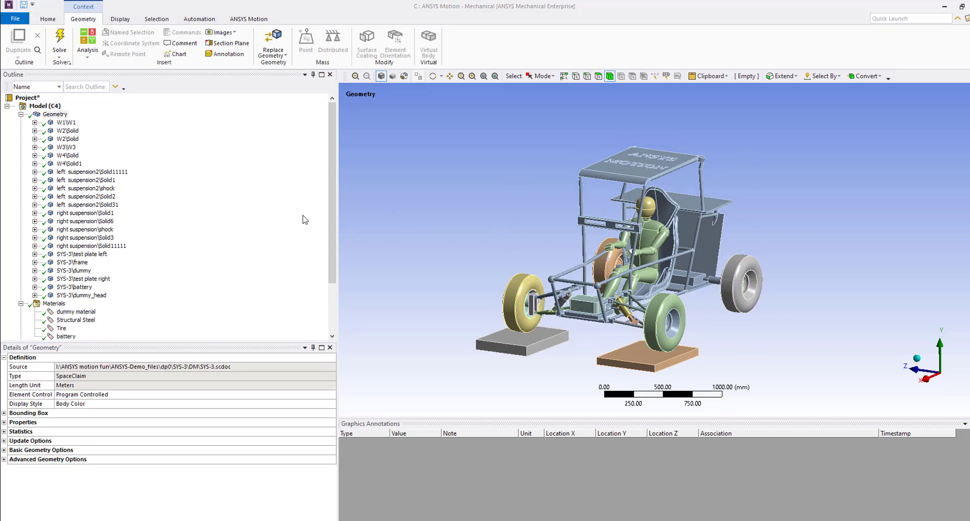
Assign the Tire material to the four wheel bodies W1 through W4.
{"action": "left_click", "coordinate": [66, 123]}
{"action": "left_click", "coordinate": [73, 131], "text": "ctrl"}
{"action": "double_click", "coordinate": [74, 131]}
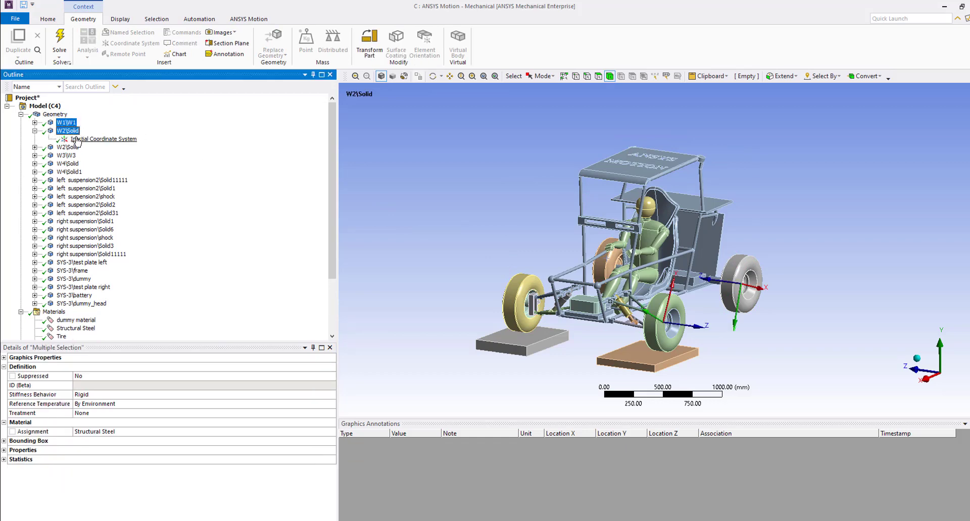
{"action": "left_click", "coordinate": [81, 139], "text": "ctrl"}
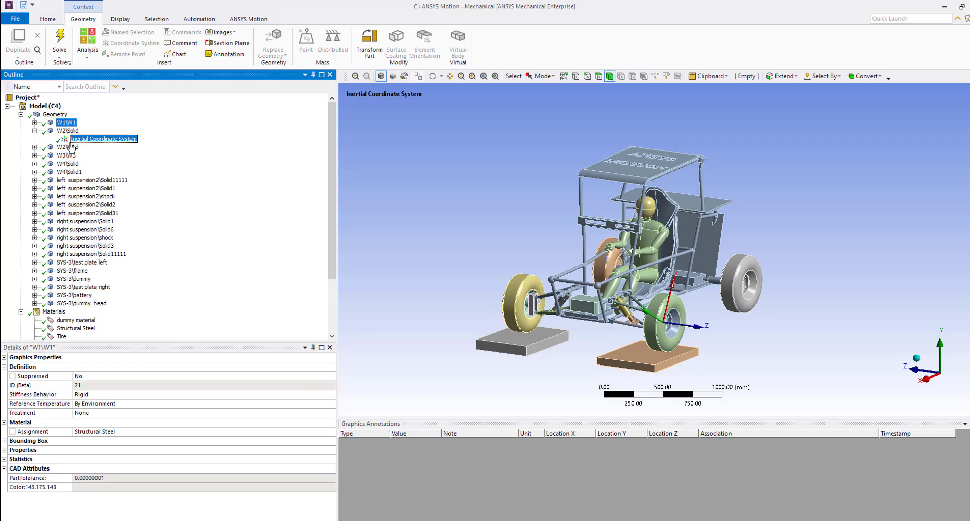
{"action": "left_click", "coordinate": [67, 147], "text": "ctrl"}
{"action": "left_click", "coordinate": [66, 156], "text": "ctrl"}
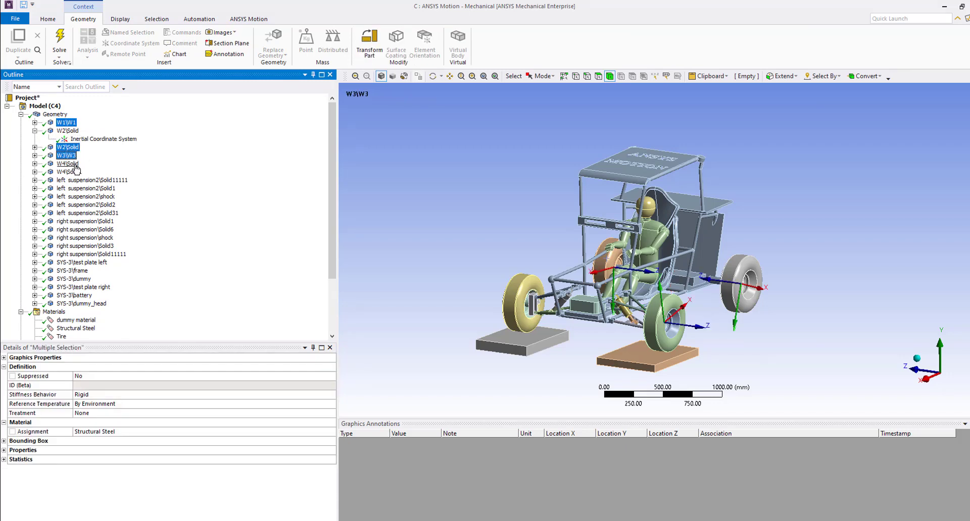
{"action": "left_click", "coordinate": [76, 173], "text": "ctrl"}
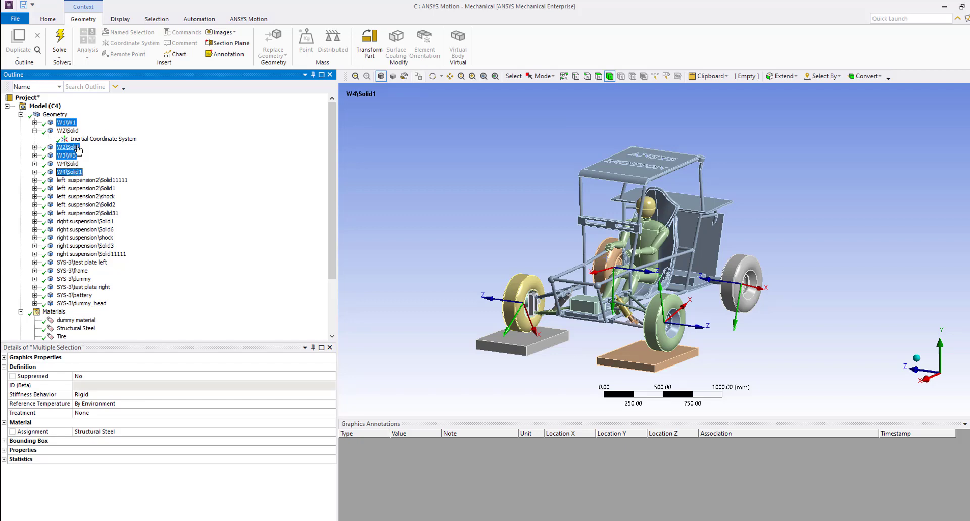
{"action": "left_click", "coordinate": [324, 432]}
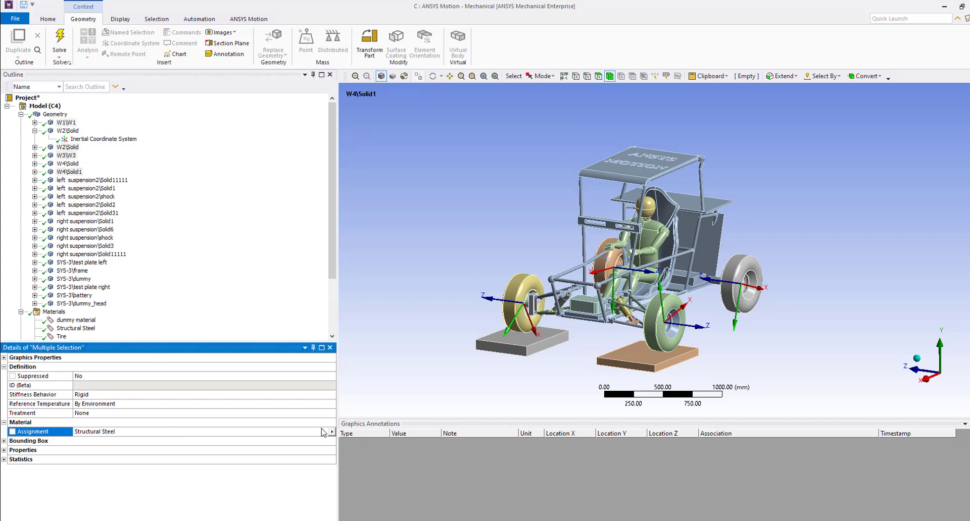
{"action": "left_click", "coordinate": [331, 432]}
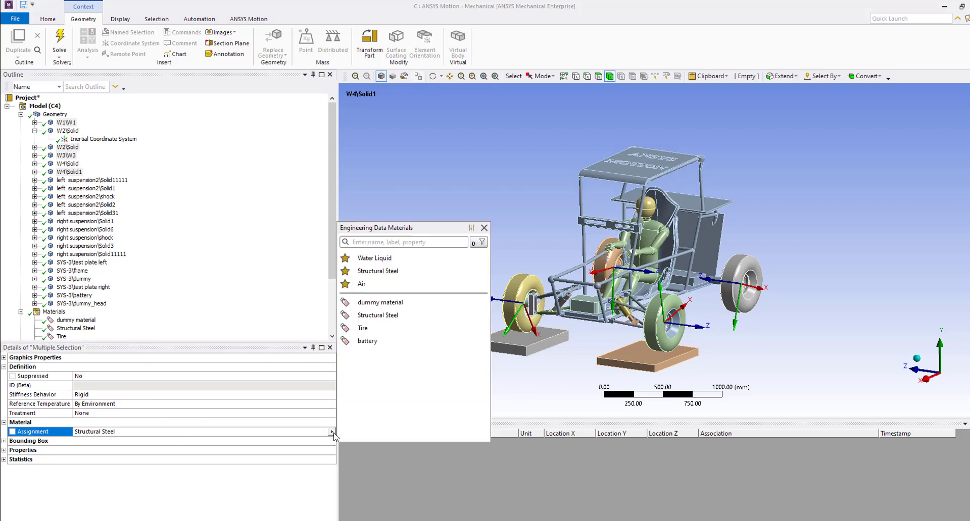
{"action": "left_click", "coordinate": [342, 327]}
Assign the dummy material to the dummy body and its head.
{"action": "left_click", "coordinate": [88, 281]}
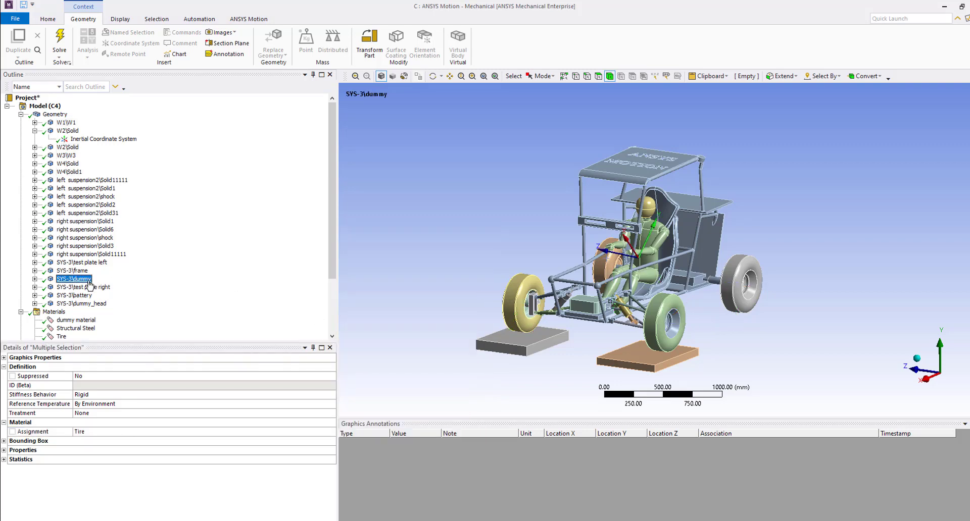
{"action": "left_click", "coordinate": [93, 304], "text": "ctrl"}
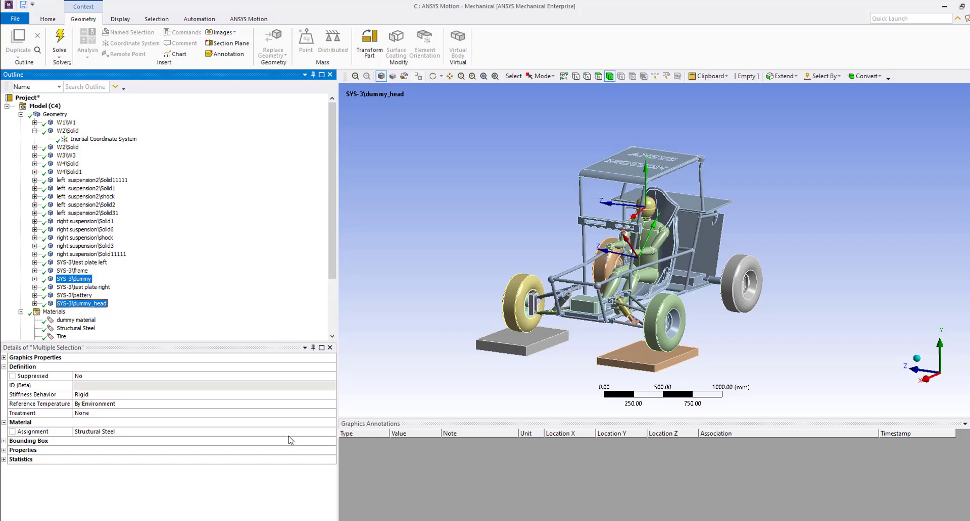
{"action": "left_click", "coordinate": [328, 433]}
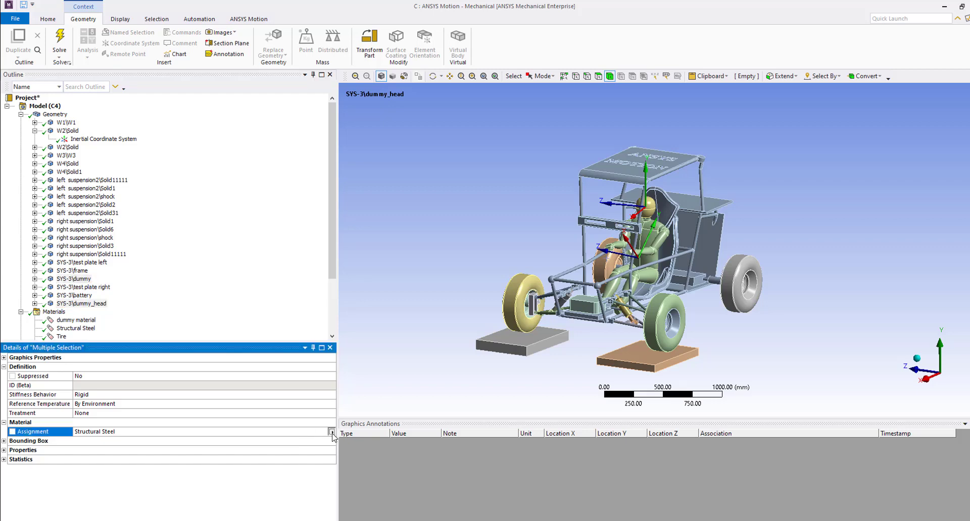
{"action": "left_click", "coordinate": [331, 433]}
{"action": "left_click", "coordinate": [381, 303]}
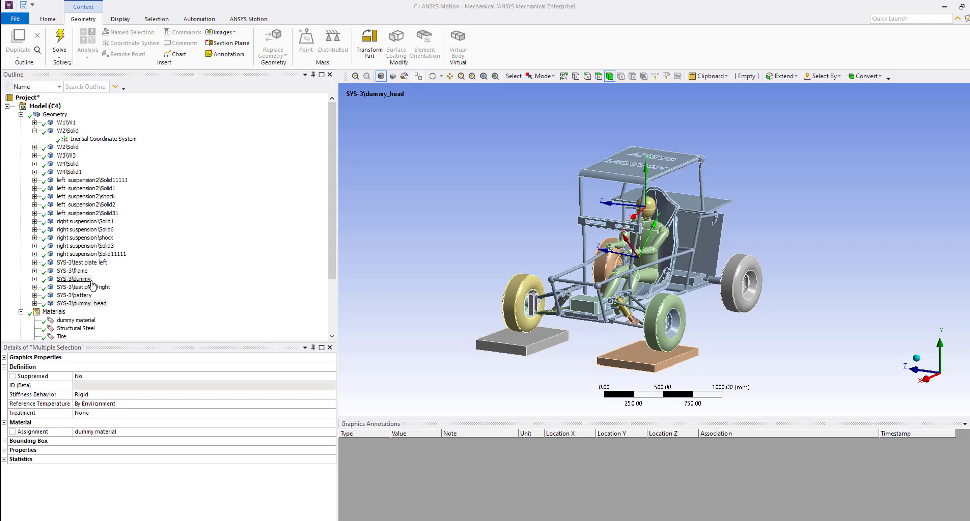
Assign the battery material to the battery body and confirm the frame uses Structural Steel.
{"action": "left_click", "coordinate": [84, 297]}
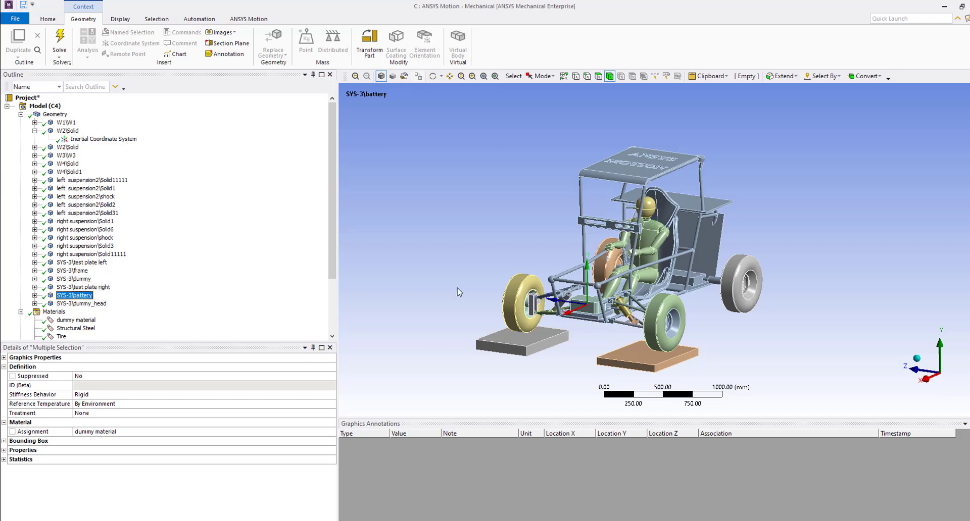
{"action": "left_click", "coordinate": [329, 431]}
{"action": "left_click", "coordinate": [331, 432]}
{"action": "left_click", "coordinate": [369, 343]}
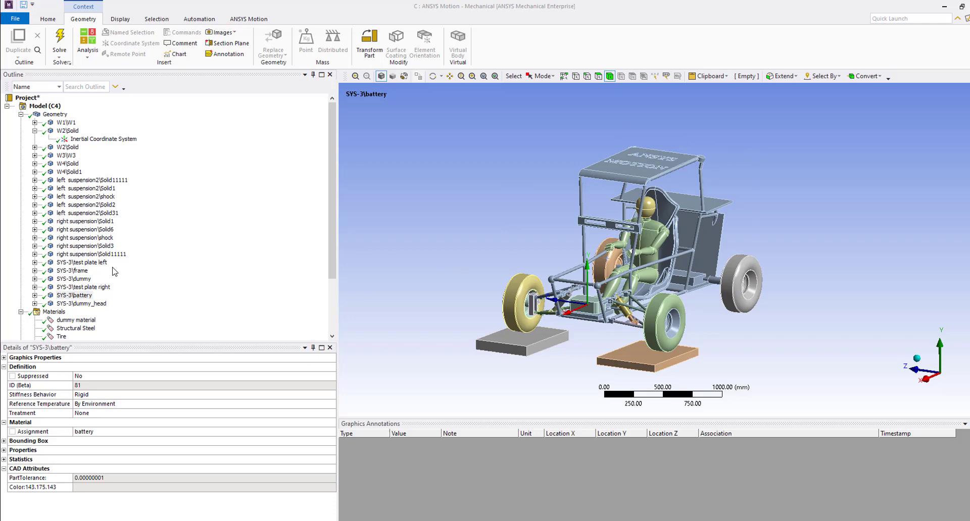
{"action": "left_click", "coordinate": [85, 272]}
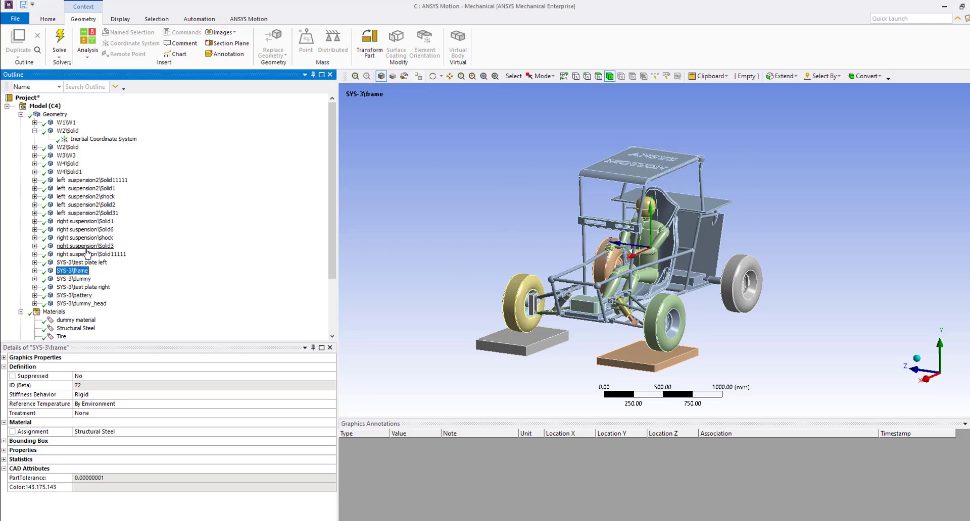
{"action": "left_click_drag", "start_coordinate": [333, 242], "coordinate": [333, 265]}
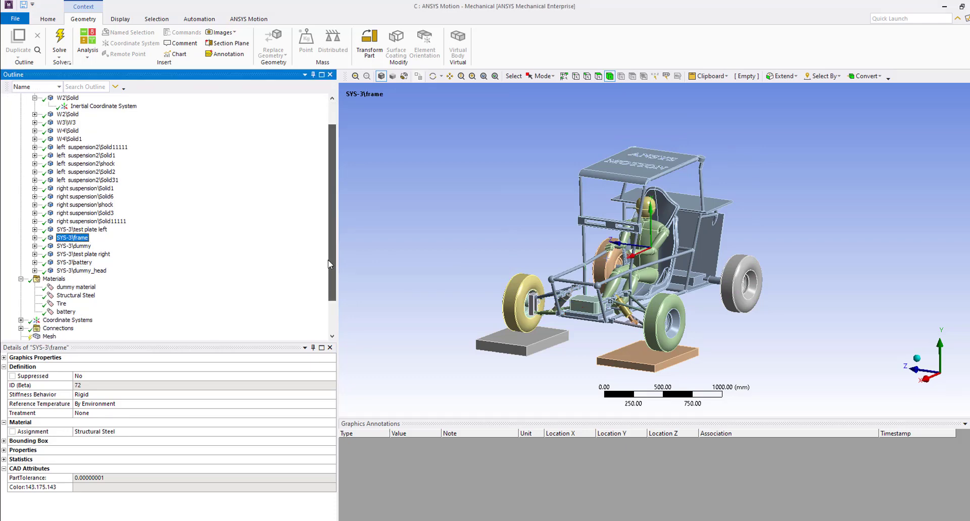
Colour the car by material and expand Connections to list Contact Regions up to 23.
{"action": "left_click", "coordinate": [60, 280]}
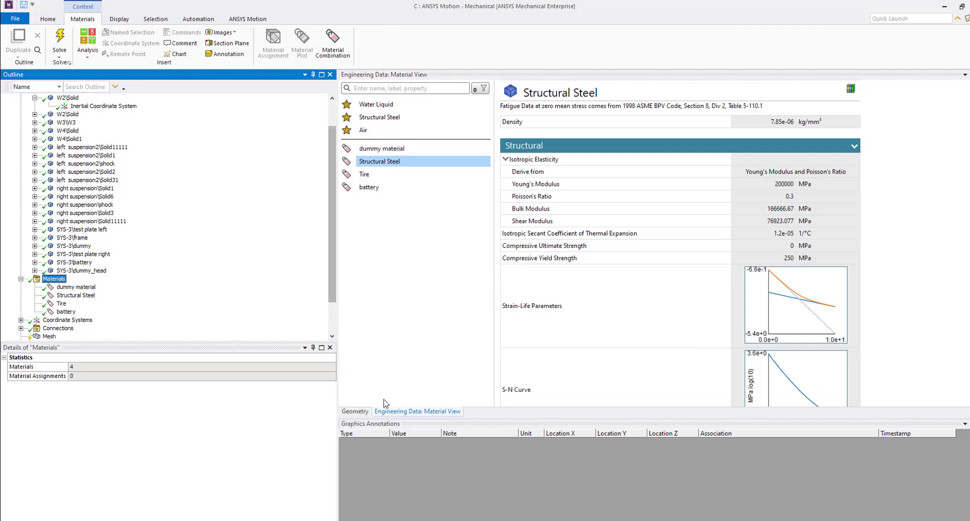
{"action": "left_click", "coordinate": [356, 412]}
{"action": "left_click", "coordinate": [234, 237]}
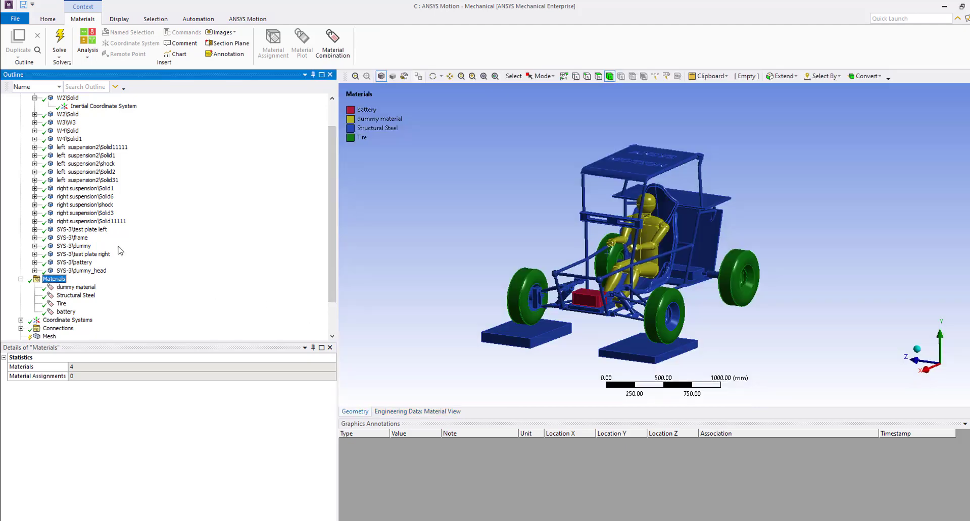
{"action": "scroll", "coordinate": [96, 243], "scroll_direction": "down", "scroll_amount": 2}
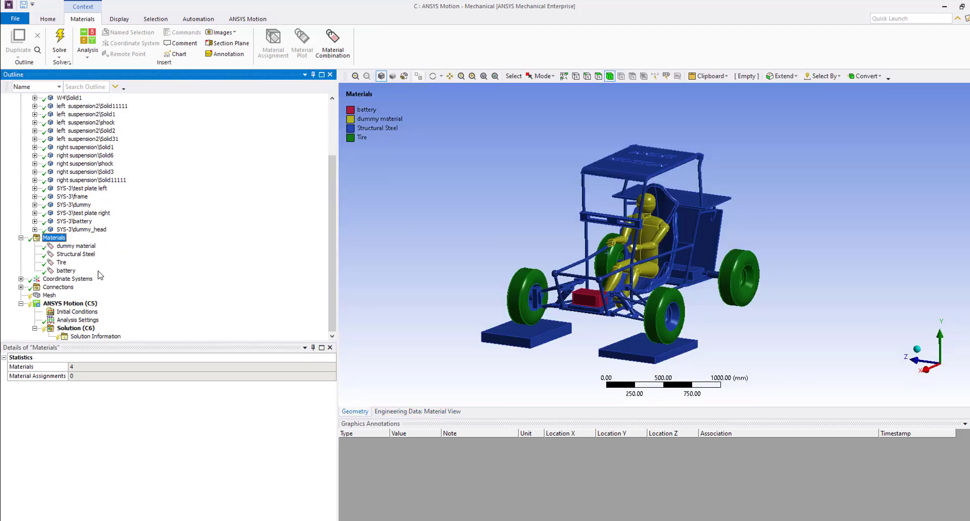
{"action": "left_click", "coordinate": [20, 287]}
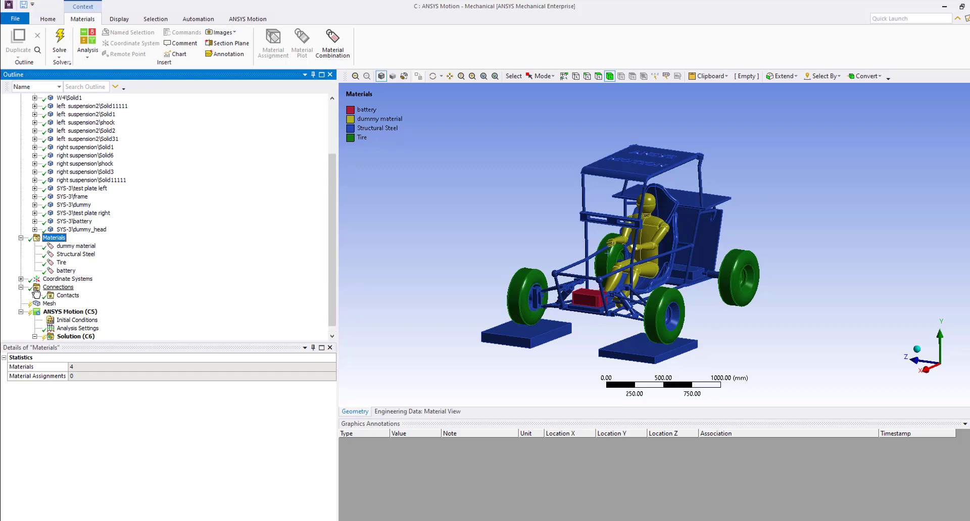
{"action": "double_click", "coordinate": [68, 296]}
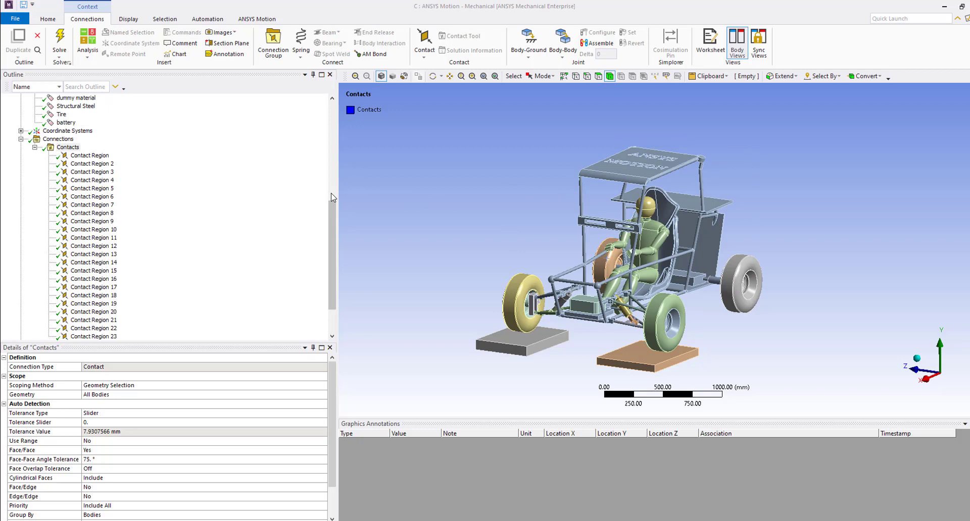
Delete all child contact regions under Contacts, leaving the group empty.
{"action": "right_click", "coordinate": [69, 148]}
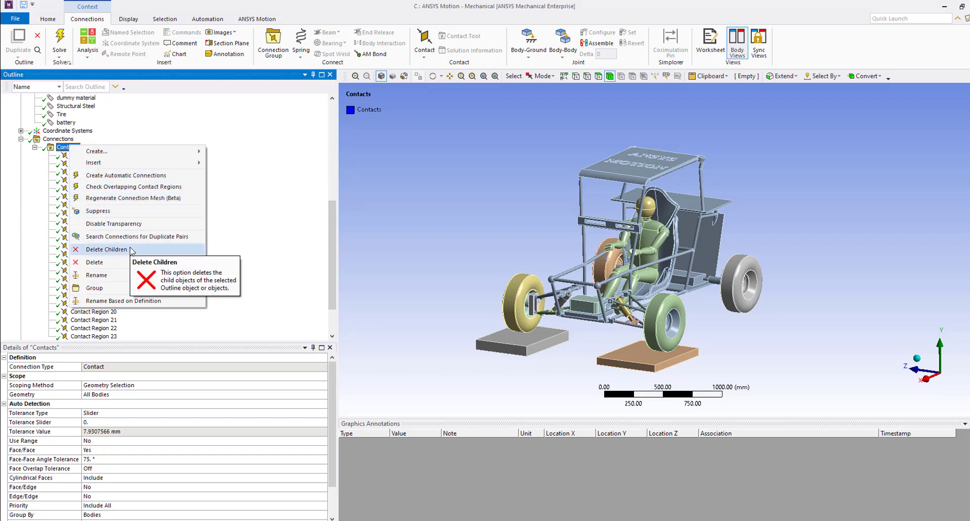
{"action": "left_click", "coordinate": [132, 250]}
{"action": "left_click", "coordinate": [501, 309]}
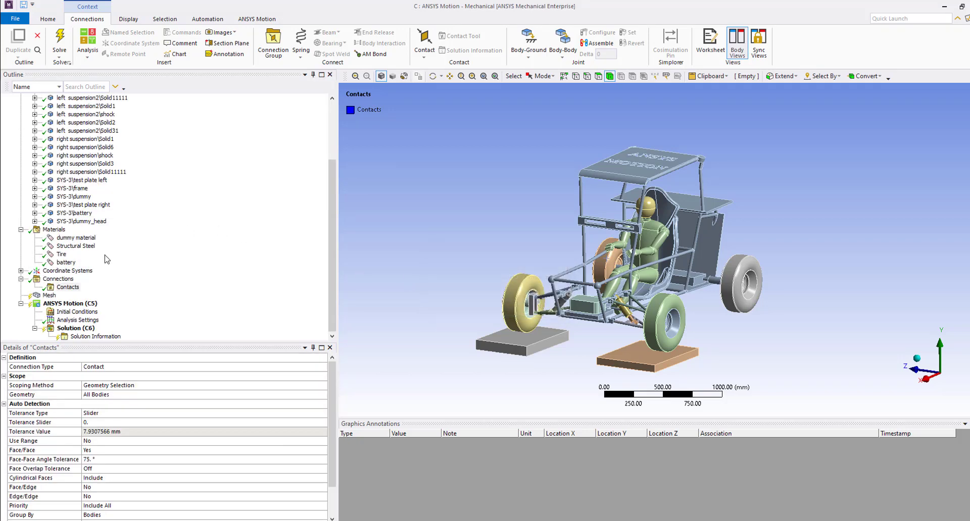
{"action": "left_click", "coordinate": [68, 287]}
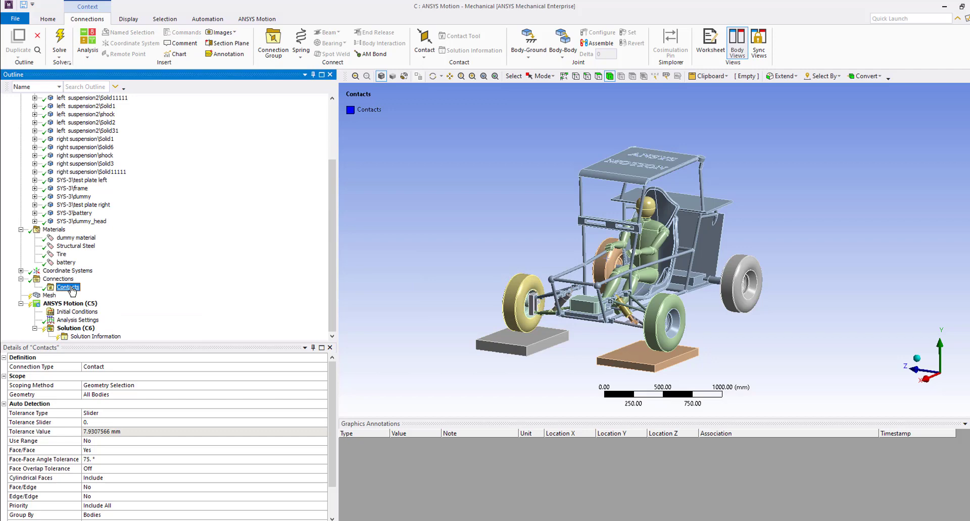
Set the Contacts tolerance type to Value with a 3 mm tolerance.
{"action": "left_click", "coordinate": [152, 413]}
{"action": "left_click", "coordinate": [322, 414]}
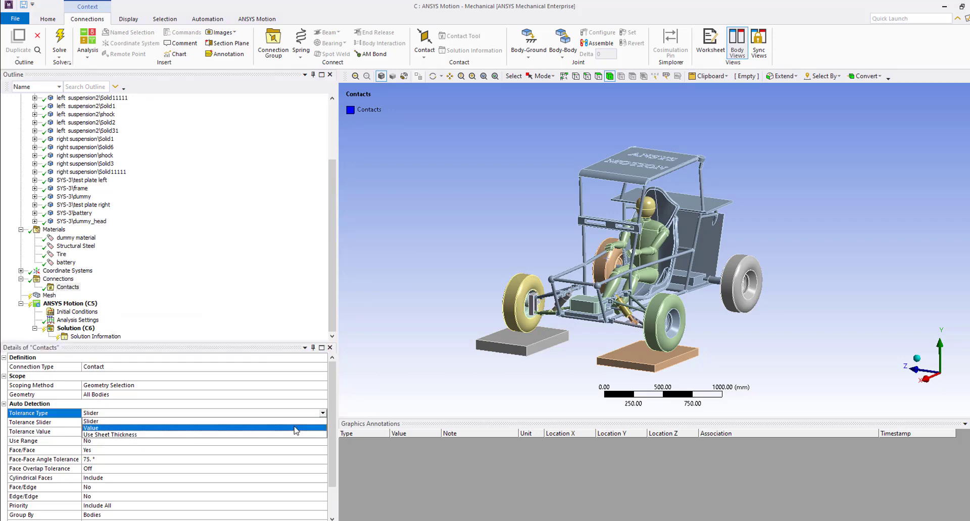
{"action": "left_click", "coordinate": [296, 428]}
{"action": "left_click", "coordinate": [105, 423]}
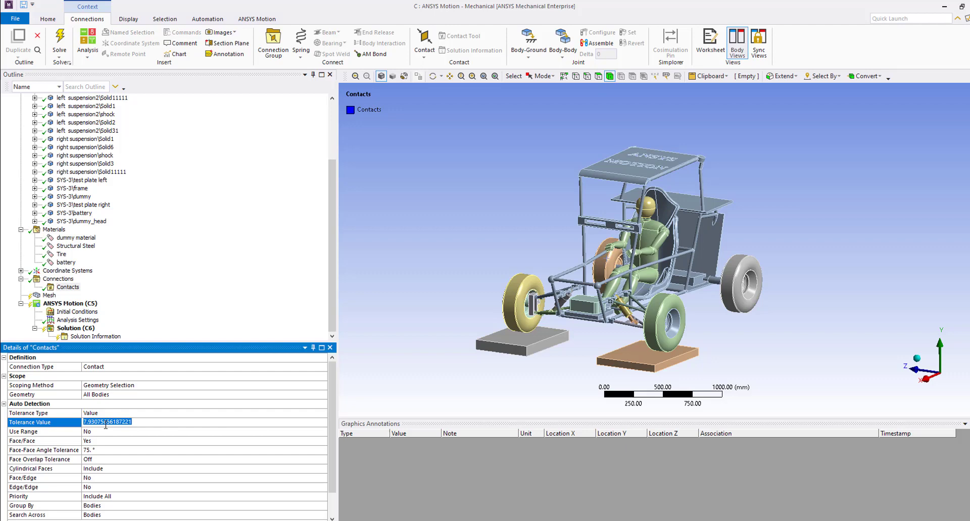
{"action": "type", "text": "3"}
{"action": "key", "text": "Return"}
Change the Contacts connection type to Joint.
{"action": "right_click", "coordinate": [60, 291]}
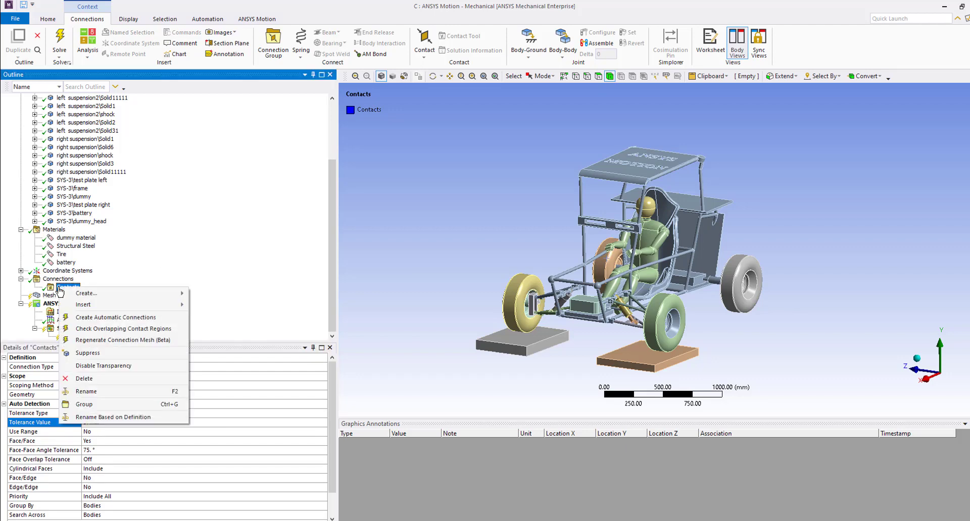
{"action": "left_click", "coordinate": [226, 233]}
{"action": "left_click", "coordinate": [142, 366]}
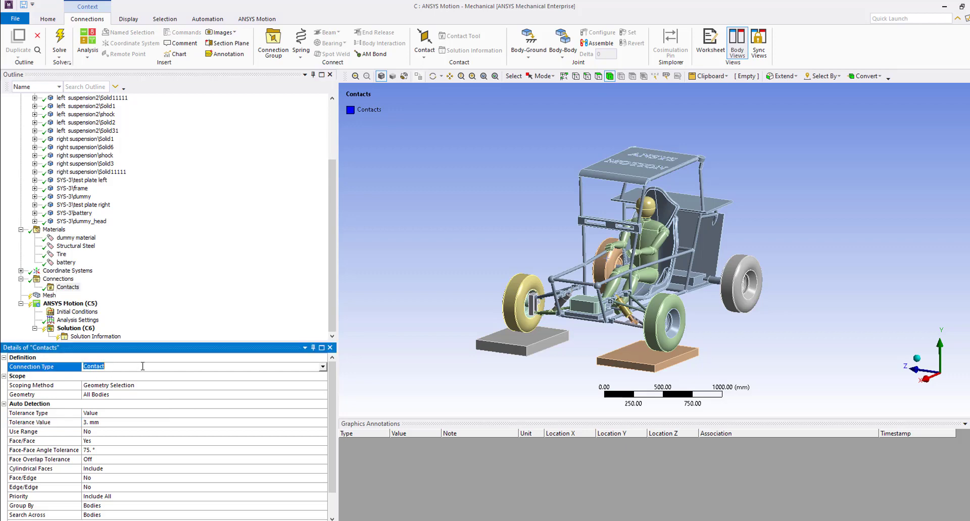
{"action": "left_click", "coordinate": [323, 367]}
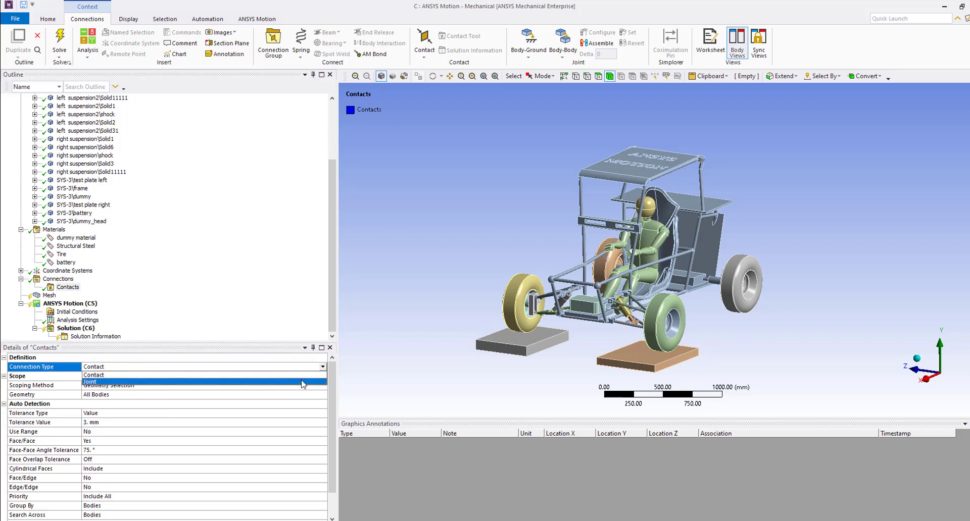
{"action": "left_click", "coordinate": [127, 385]}
Create automatic connections to generate 23 joints, then inspect the W1-to-frame Revolute joint.
{"action": "right_click", "coordinate": [73, 290]}
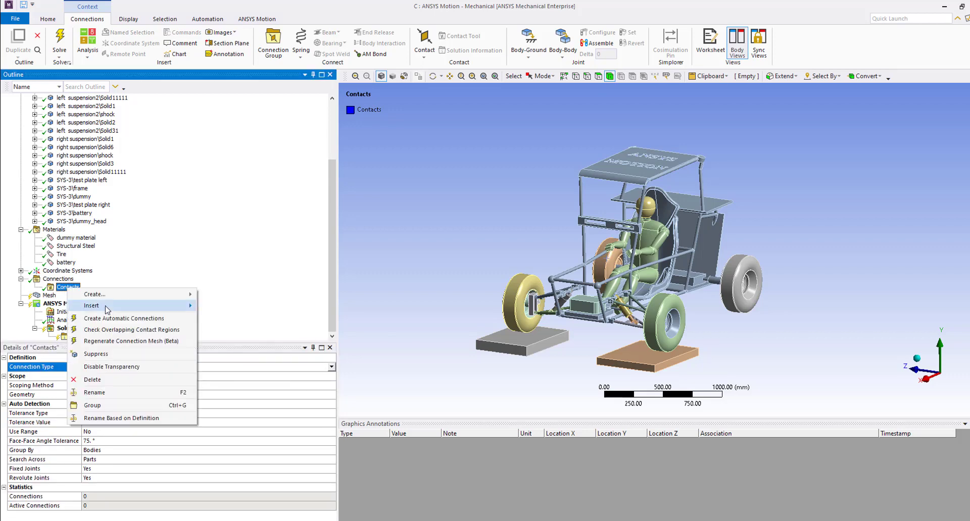
{"action": "left_click", "coordinate": [112, 319]}
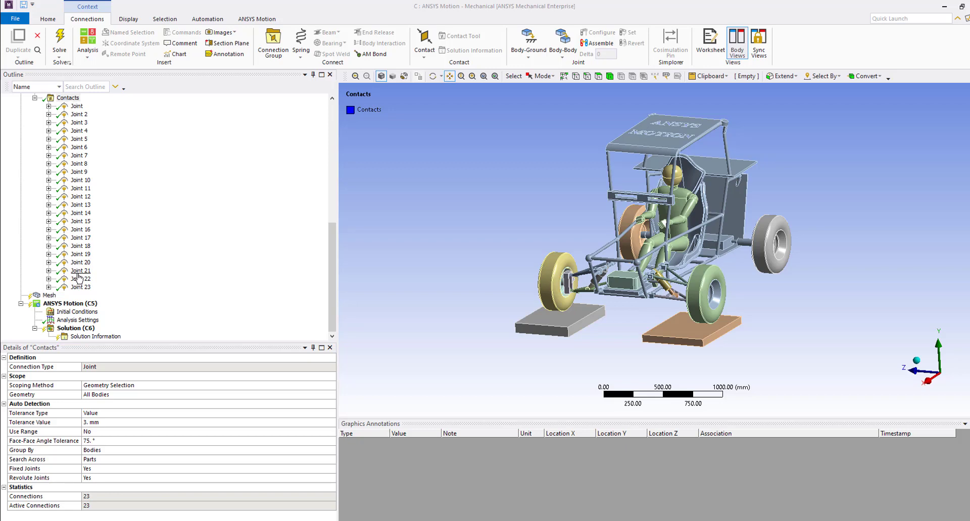
{"action": "left_click", "coordinate": [77, 107]}
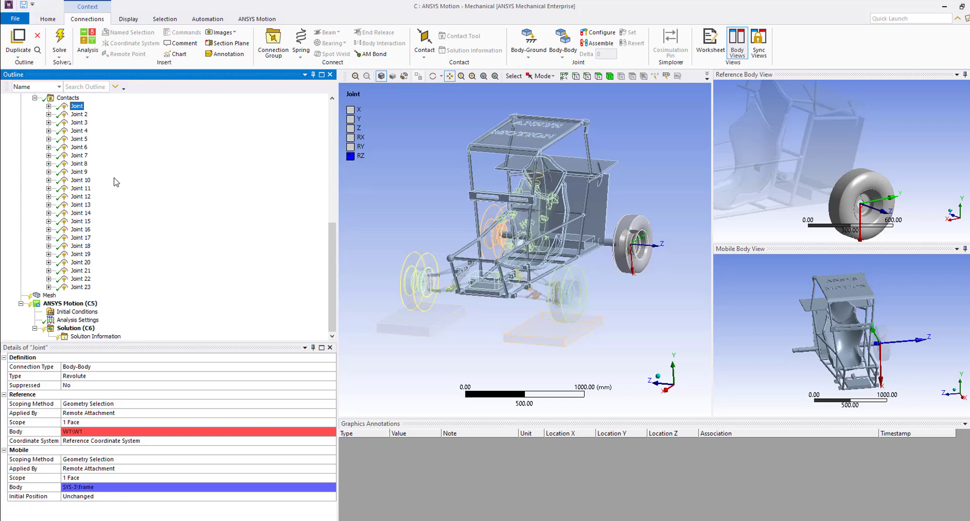
Inspect Joints 14-16, then delete Joint 16 linking the wheel and left test plate.
{"action": "left_click", "coordinate": [81, 213]}
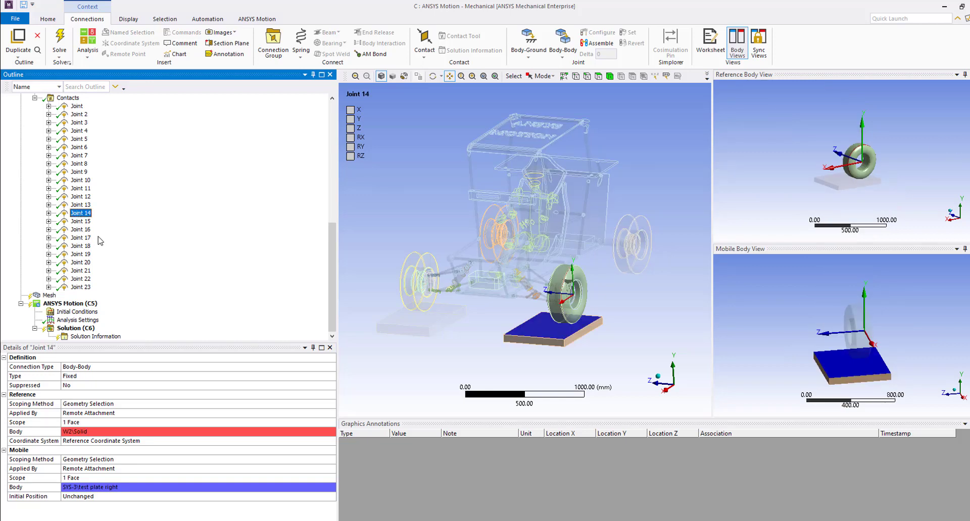
{"action": "left_click", "coordinate": [81, 222]}
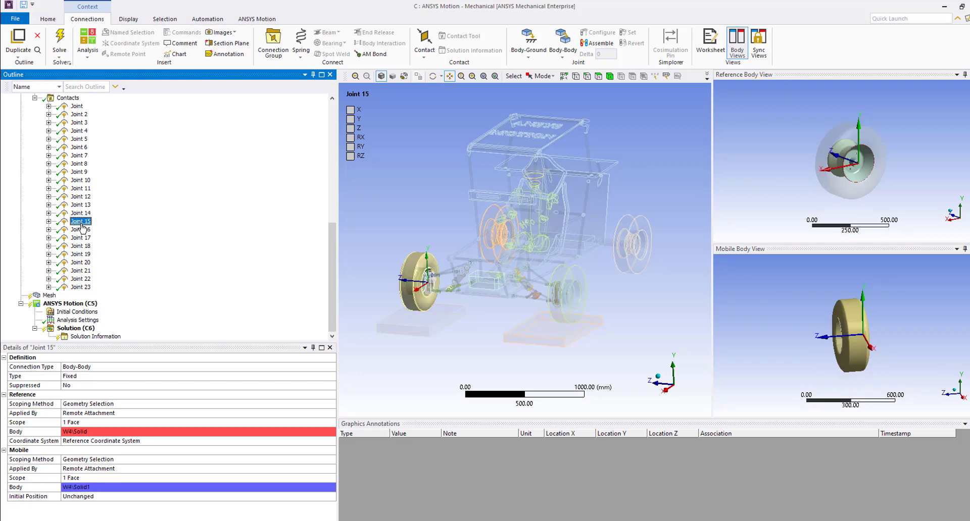
{"action": "left_click", "coordinate": [82, 231]}
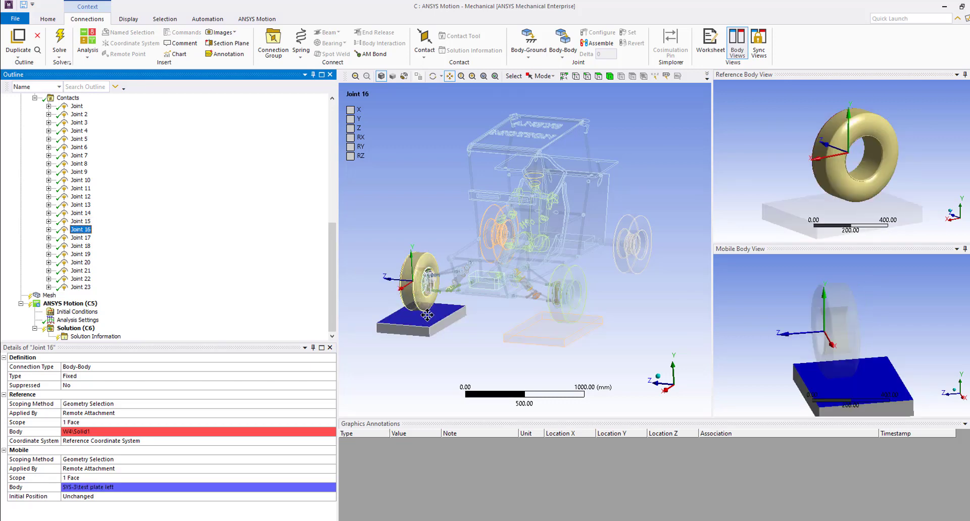
{"action": "right_click", "coordinate": [81, 233]}
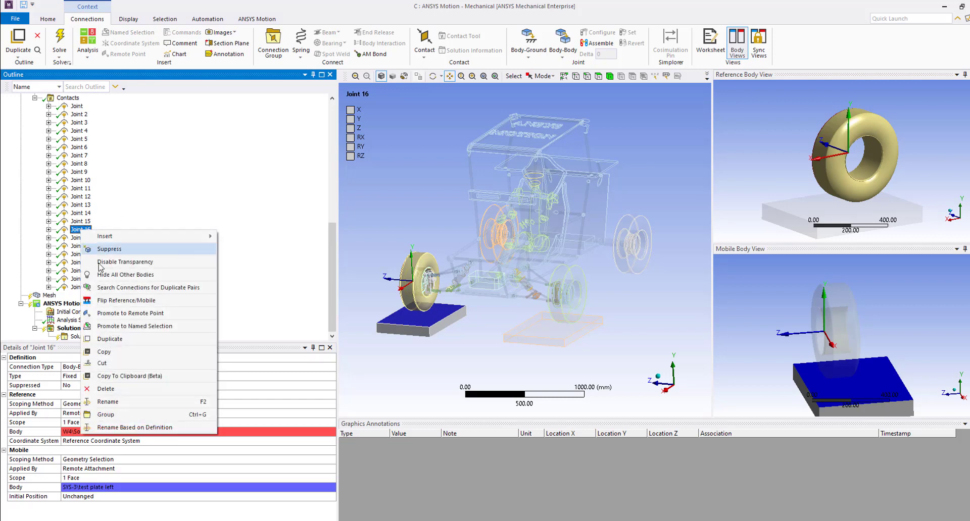
{"action": "left_click", "coordinate": [133, 389]}
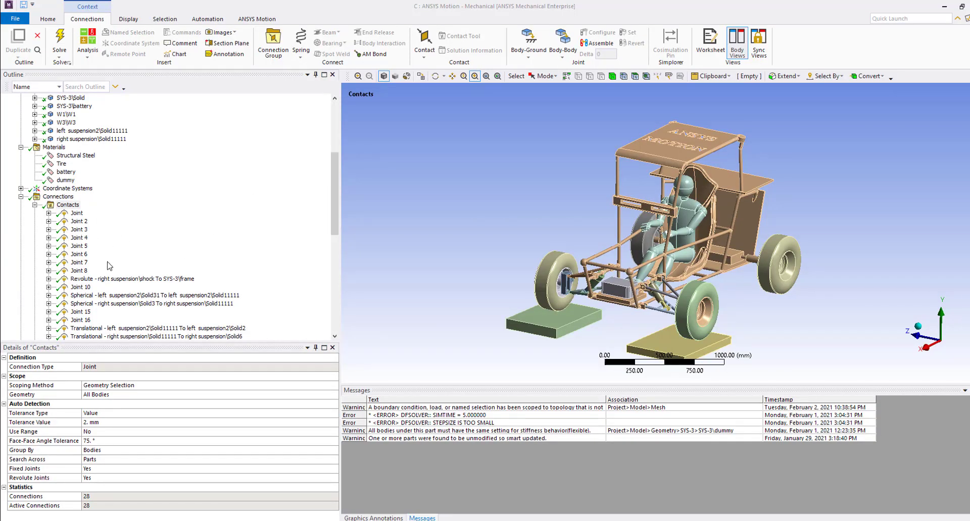
Review the right Spherical suspension joint and the left suspension Translational joint.
{"action": "left_click_drag", "start_coordinate": [333, 222], "coordinate": [340, 260]}
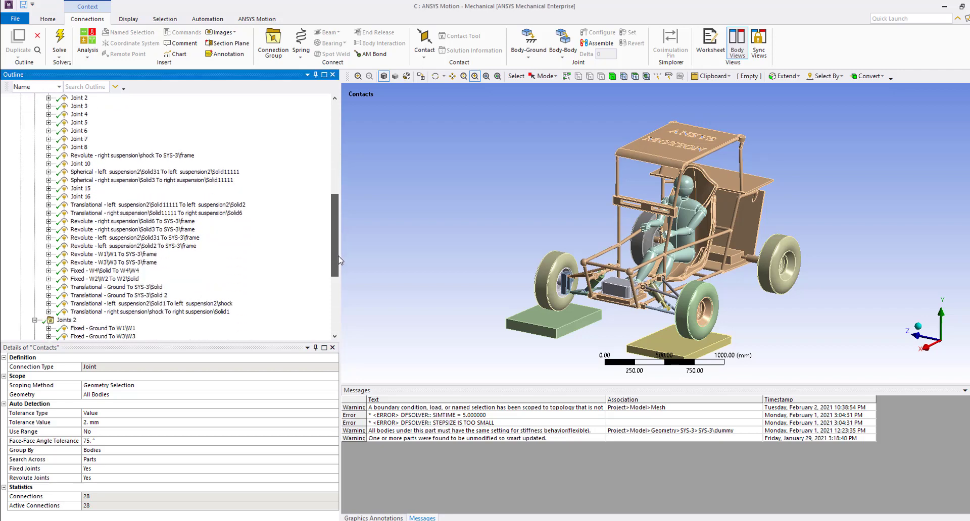
{"action": "left_click", "coordinate": [126, 180]}
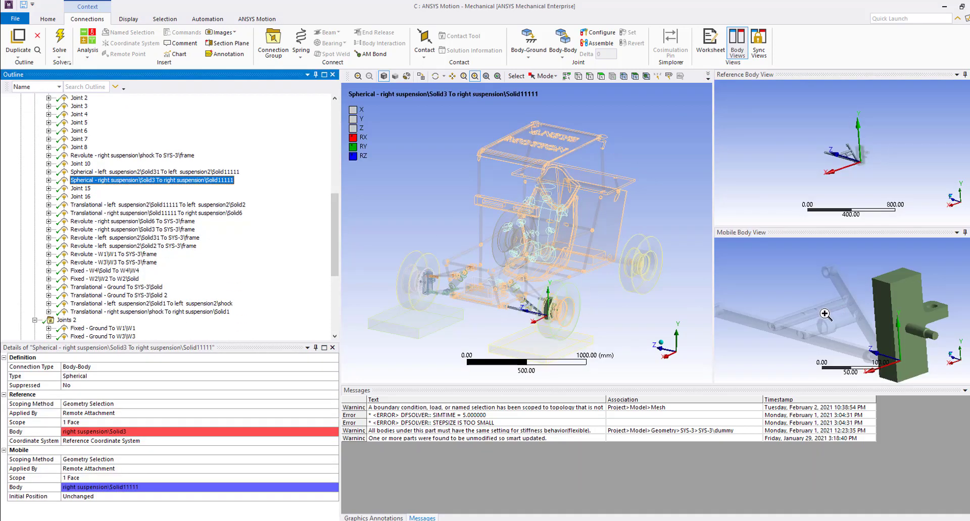
{"action": "middle_click_drag", "start_coordinate": [867, 315], "coordinate": [562, 318]}
{"action": "scroll", "coordinate": [556, 319], "scroll_direction": "up", "scroll_amount": 8}
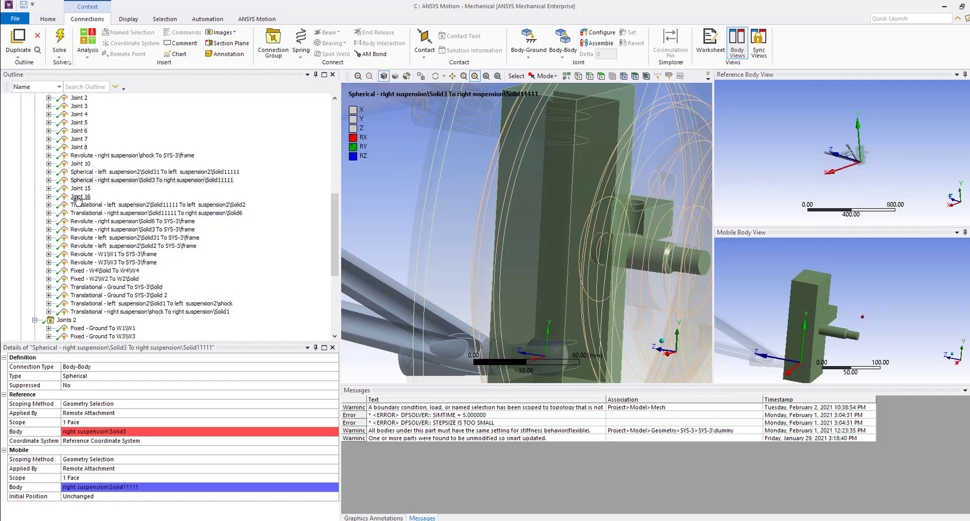
{"action": "left_click", "coordinate": [152, 205]}
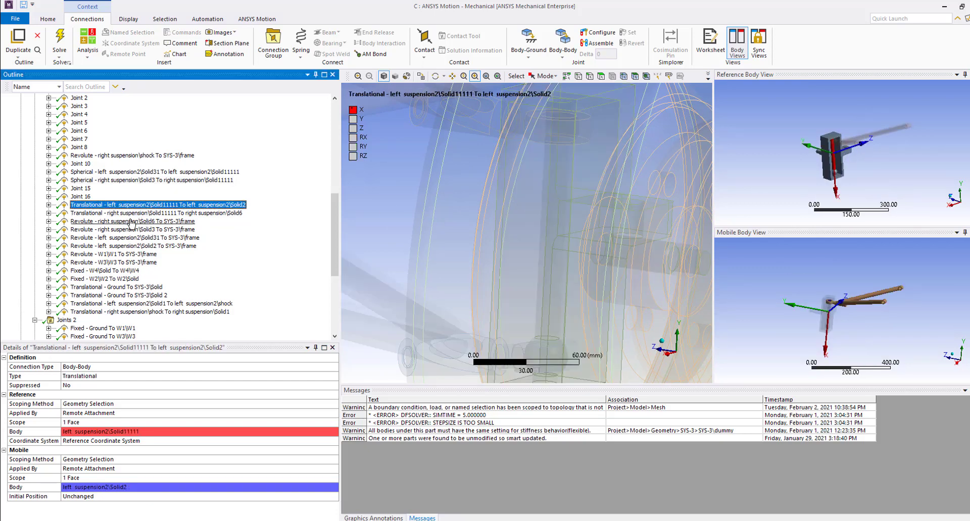
Review the fixed W4 joint, the ground Translational joint, and the left shock Translational joint.
{"action": "left_click", "coordinate": [105, 271]}
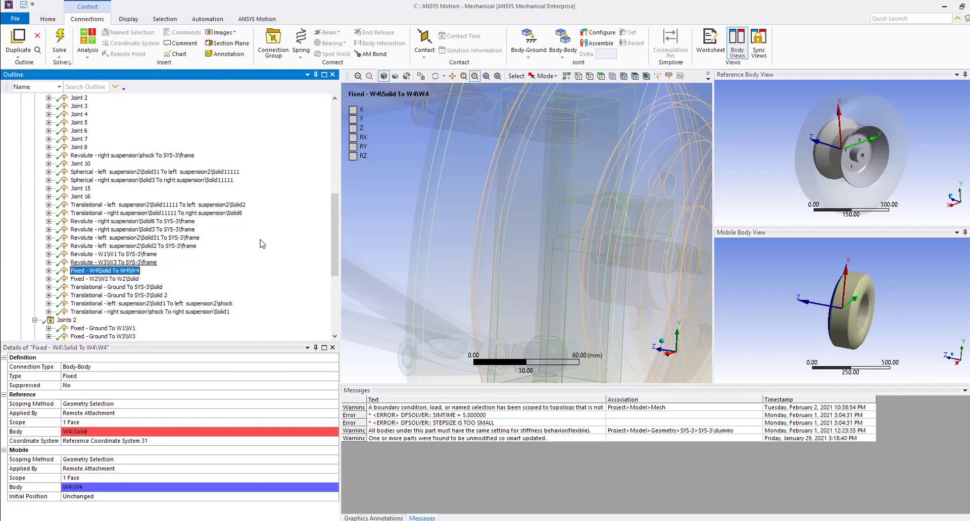
{"action": "left_click", "coordinate": [101, 287]}
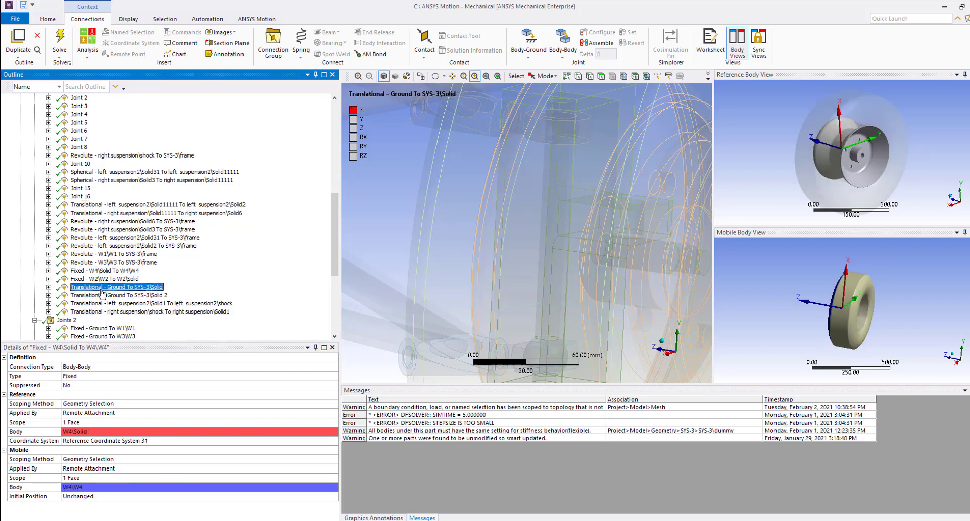
{"action": "left_click", "coordinate": [497, 76]}
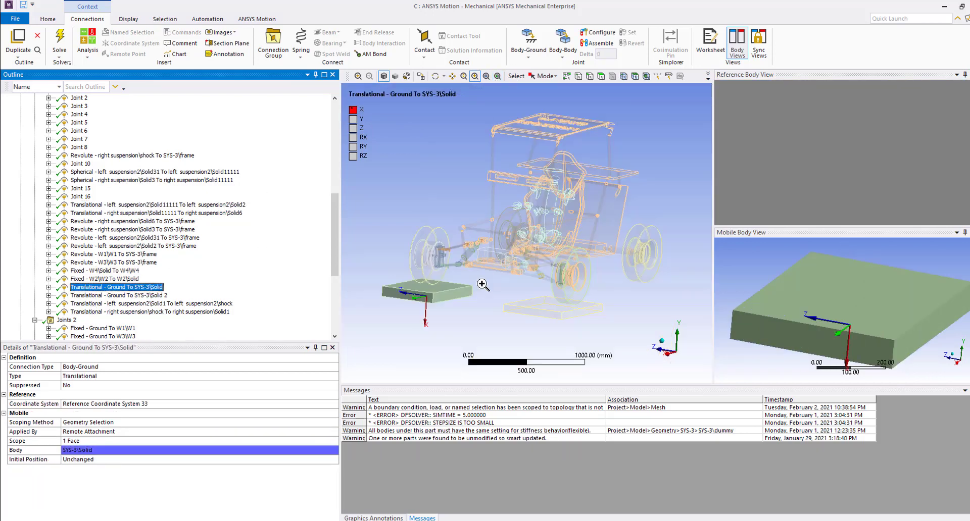
{"action": "left_click", "coordinate": [453, 291]}
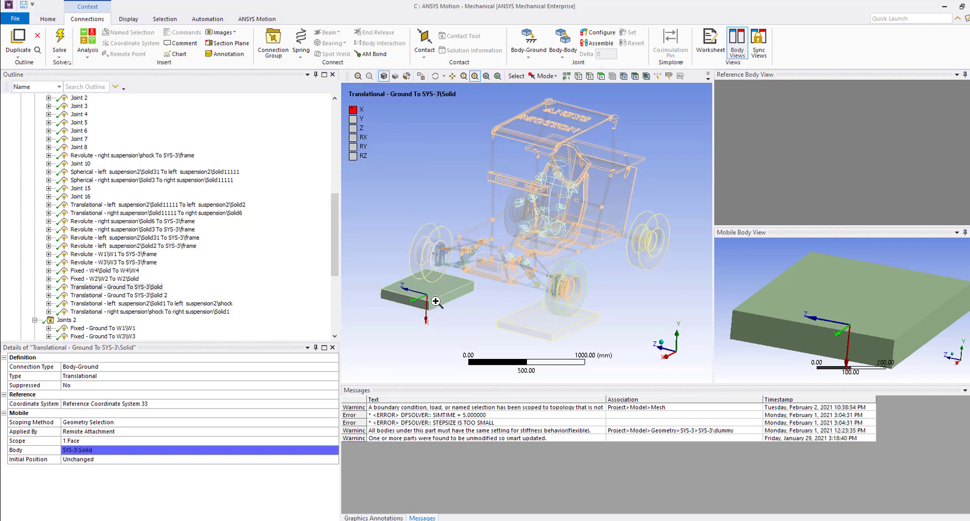
{"action": "left_click", "coordinate": [98, 305]}
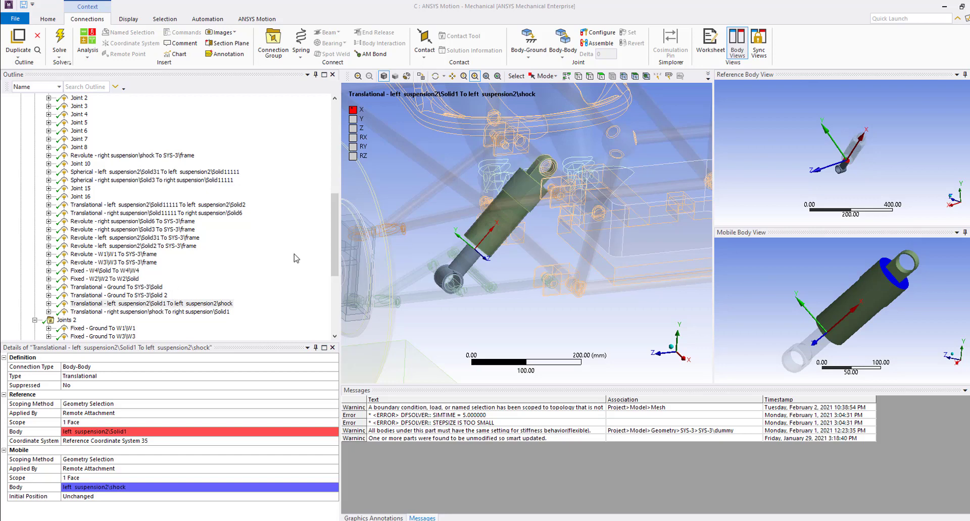
Review both Longitudinal shock springs (170 mm free length) and the SYS-3\Solid-to-W4 Frictional contact.
{"action": "left_click_drag", "start_coordinate": [335, 235], "coordinate": [335, 270]}
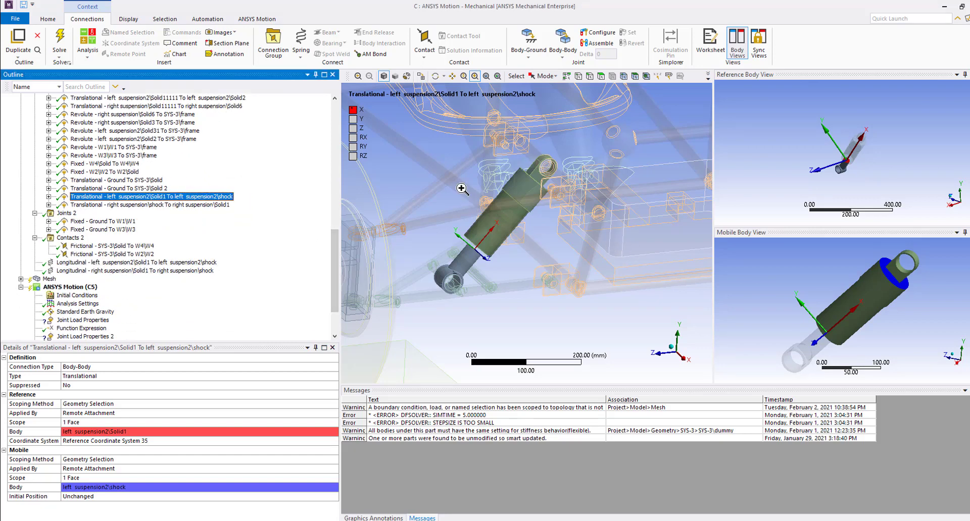
{"action": "left_click", "coordinate": [539, 208]}
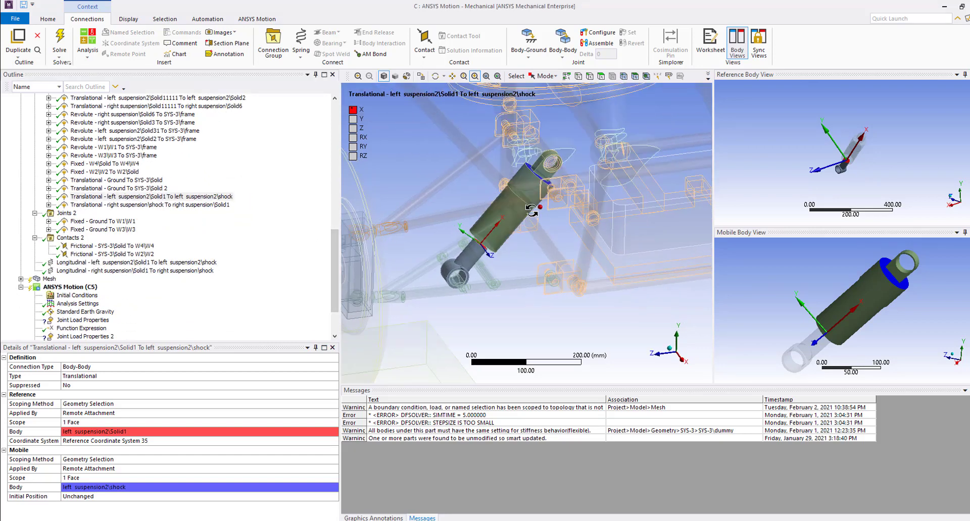
{"action": "left_click", "coordinate": [145, 263]}
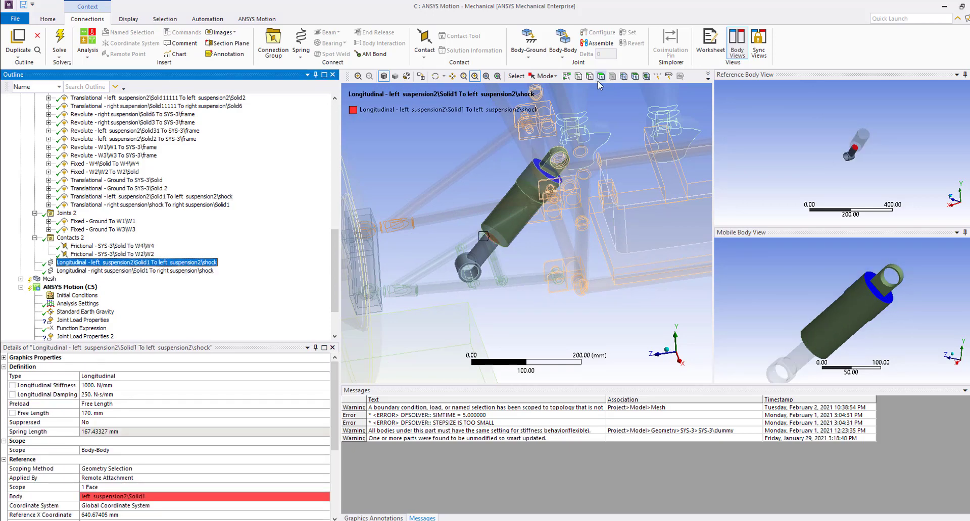
{"action": "left_click", "coordinate": [497, 77]}
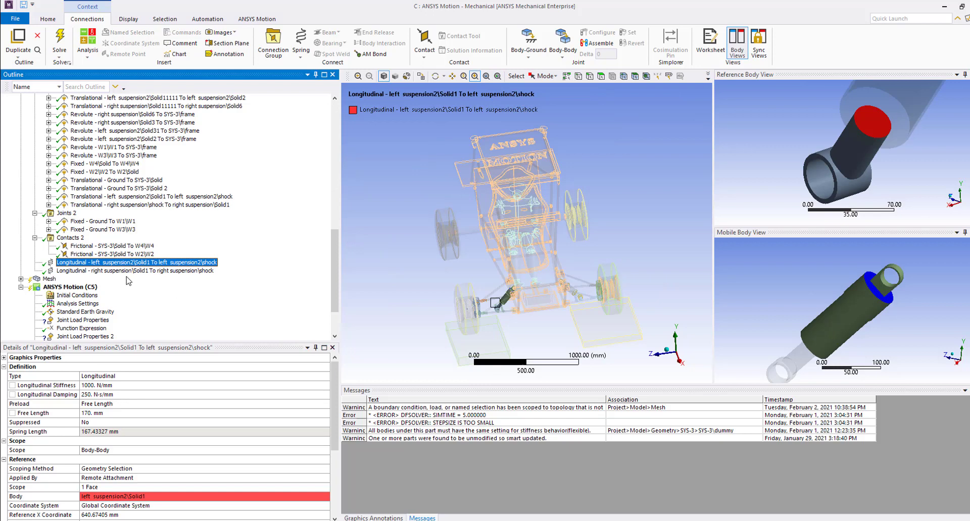
{"action": "key", "text": "super"}
{"action": "left_click", "coordinate": [254, 209]}
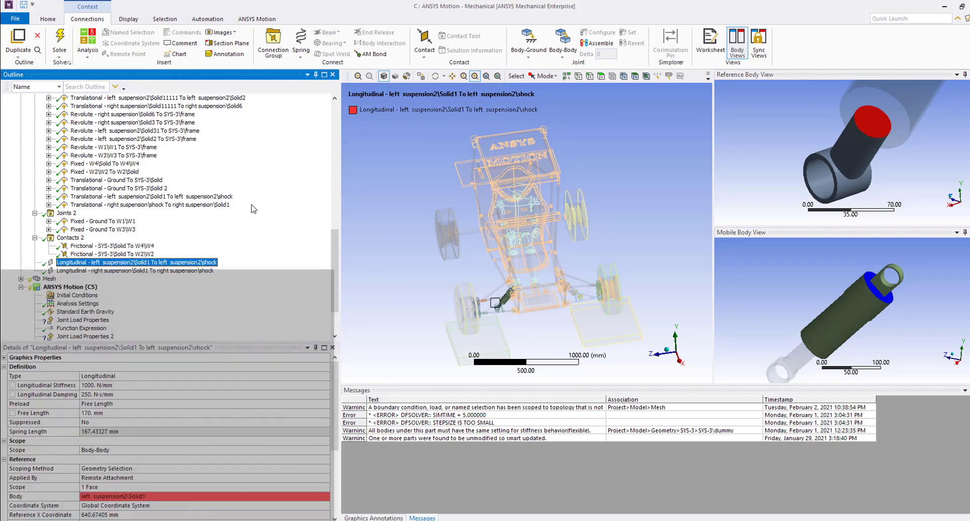
{"action": "left_click", "coordinate": [134, 271], "text": "ctrl"}
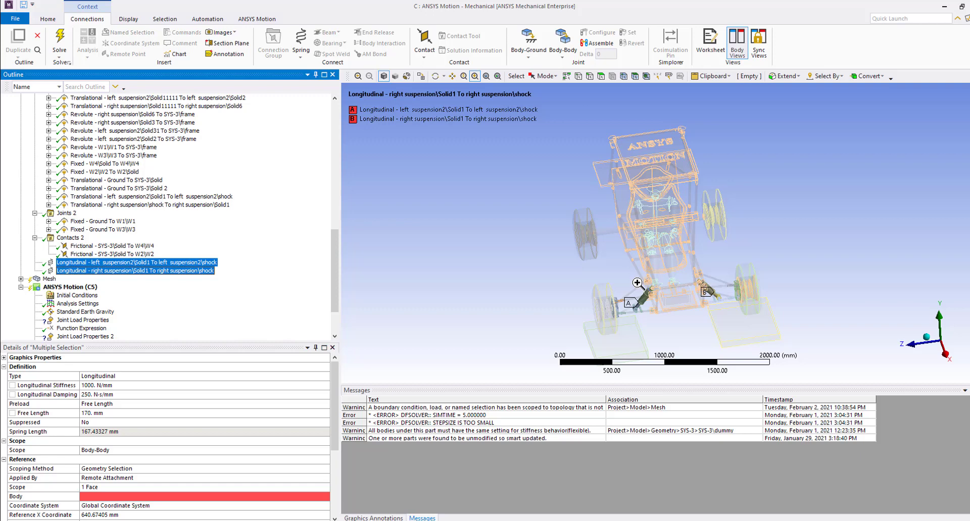
{"action": "middle_click_drag", "start_coordinate": [640, 285], "coordinate": [563, 275]}
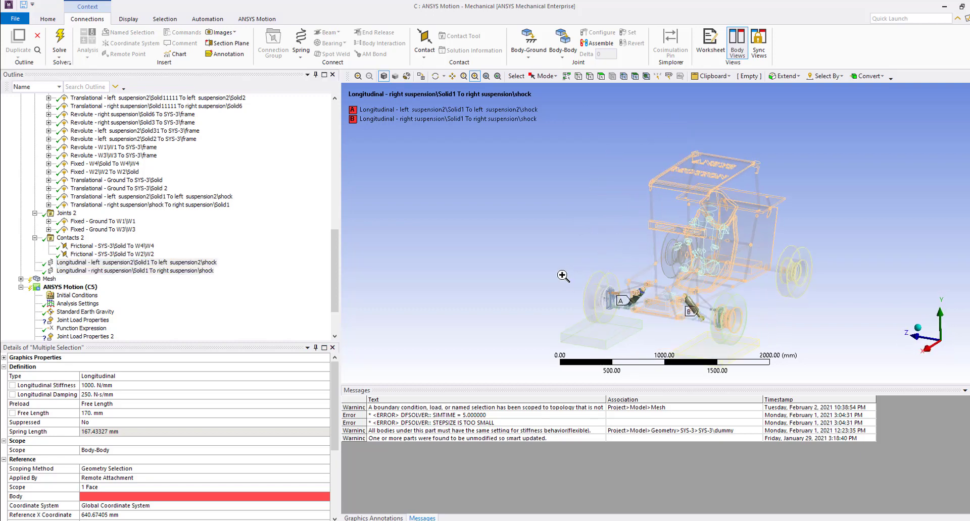
{"action": "left_click", "coordinate": [113, 247]}
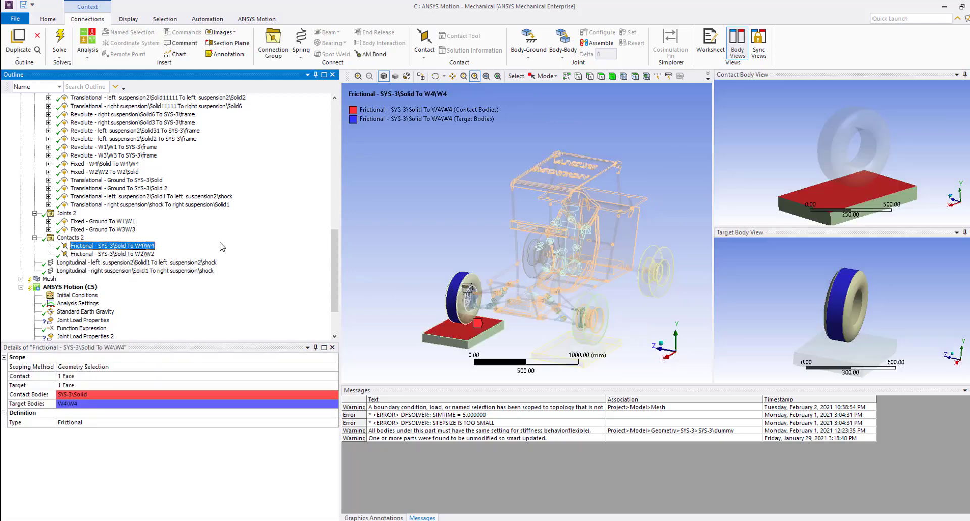
Review the W2 frictional tire contact, then the Fixed ground joints on wheels W1 and W3.
{"action": "left_click", "coordinate": [142, 256]}
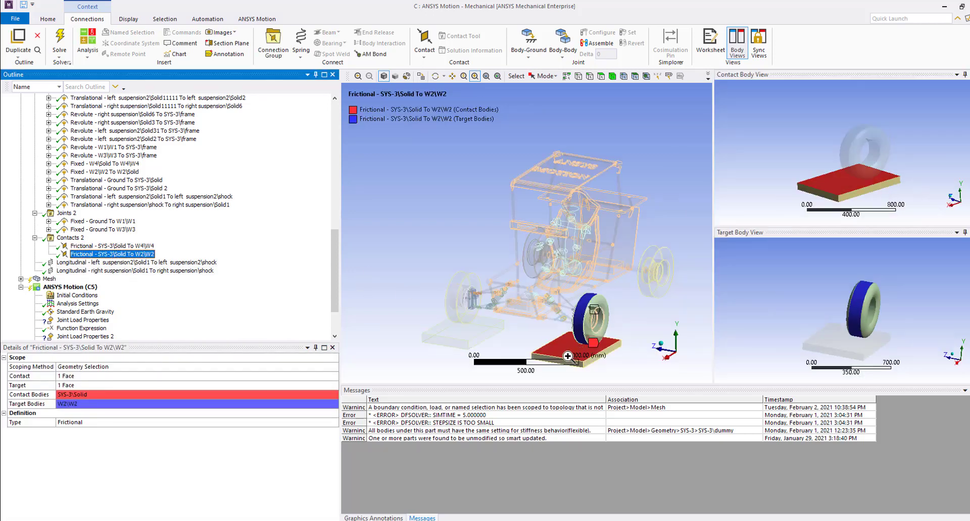
{"action": "left_click", "coordinate": [101, 222]}
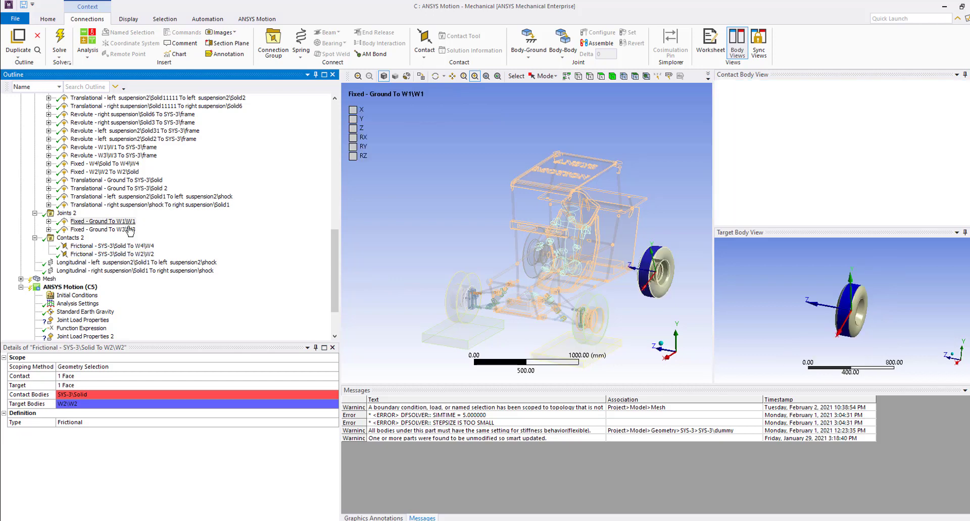
{"action": "left_click", "coordinate": [130, 230]}
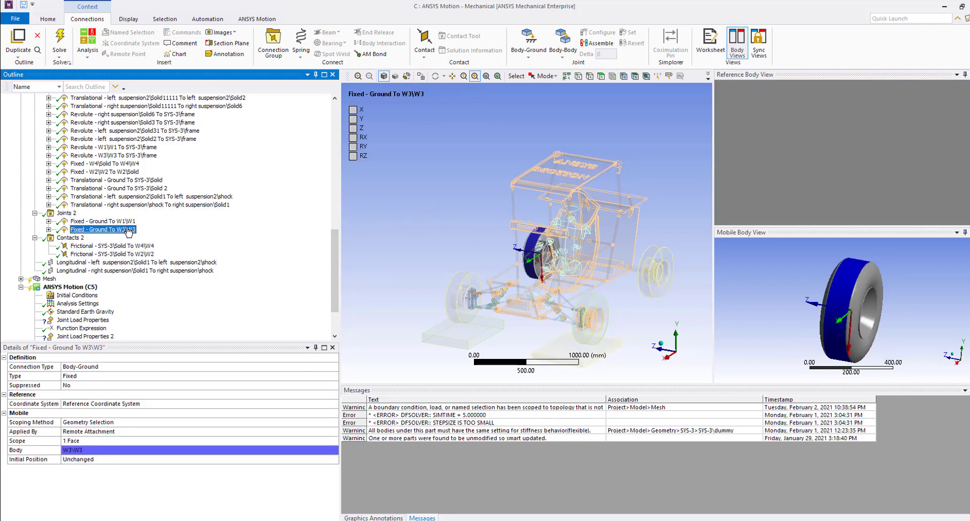